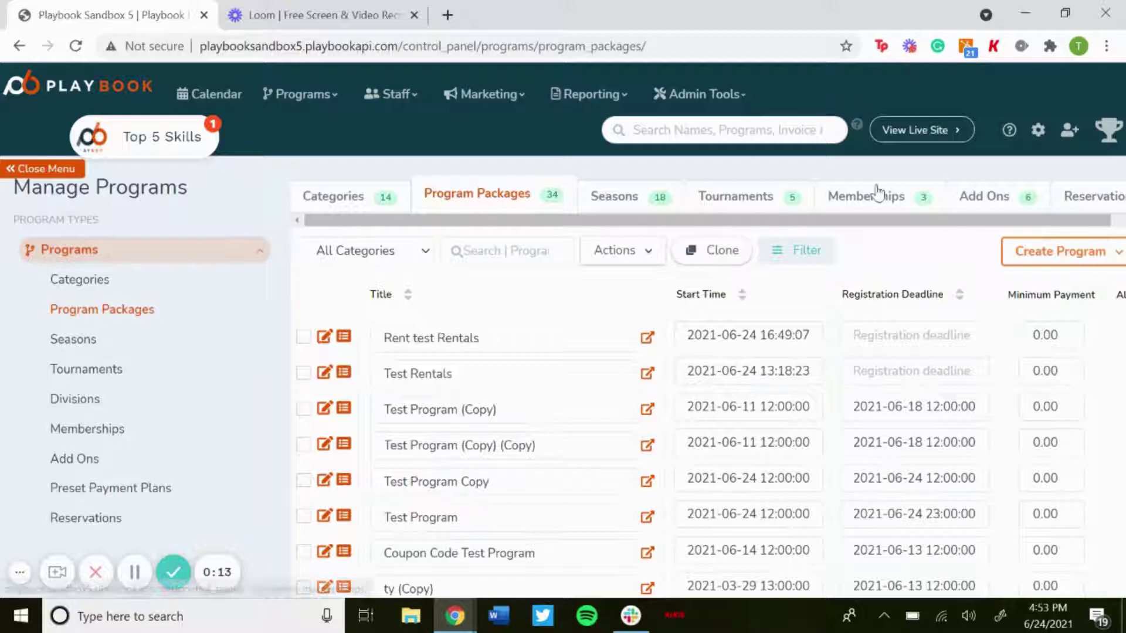
# Start adding a new participant from the enrollment page and dismiss the checklist
pyautogui.click(1069, 134)
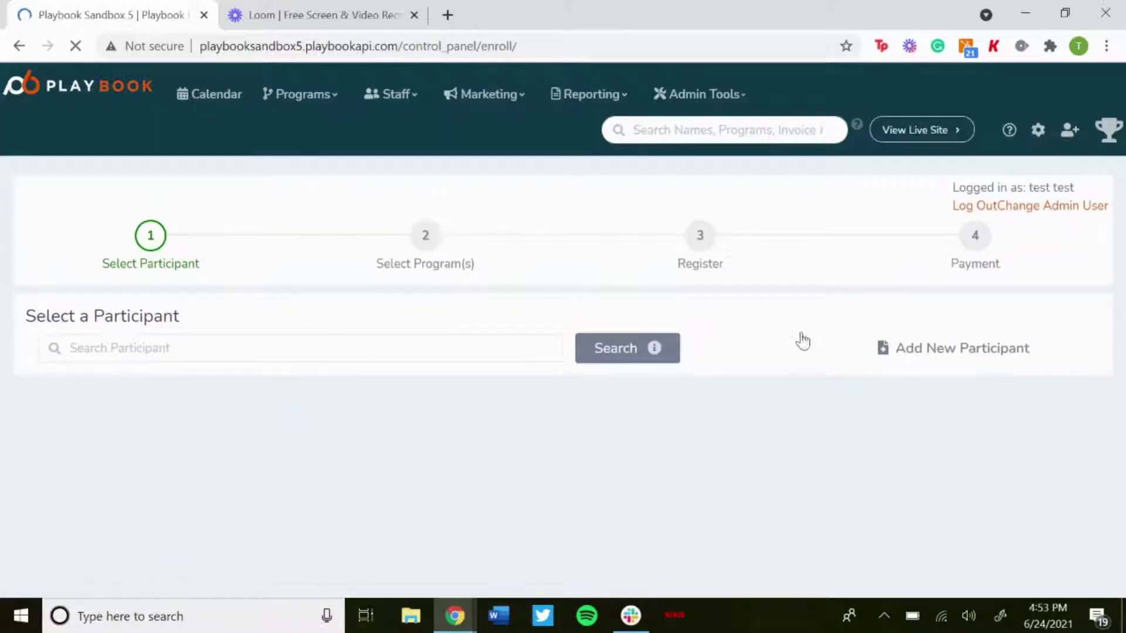
pyautogui.click(962, 351)
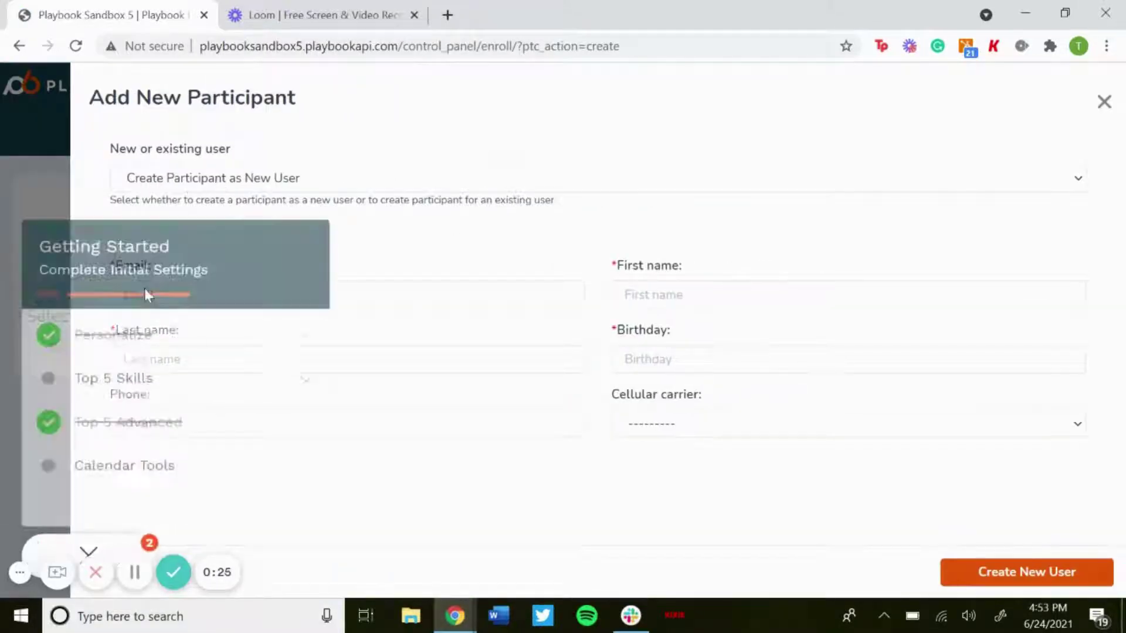
pyautogui.click(42, 554)
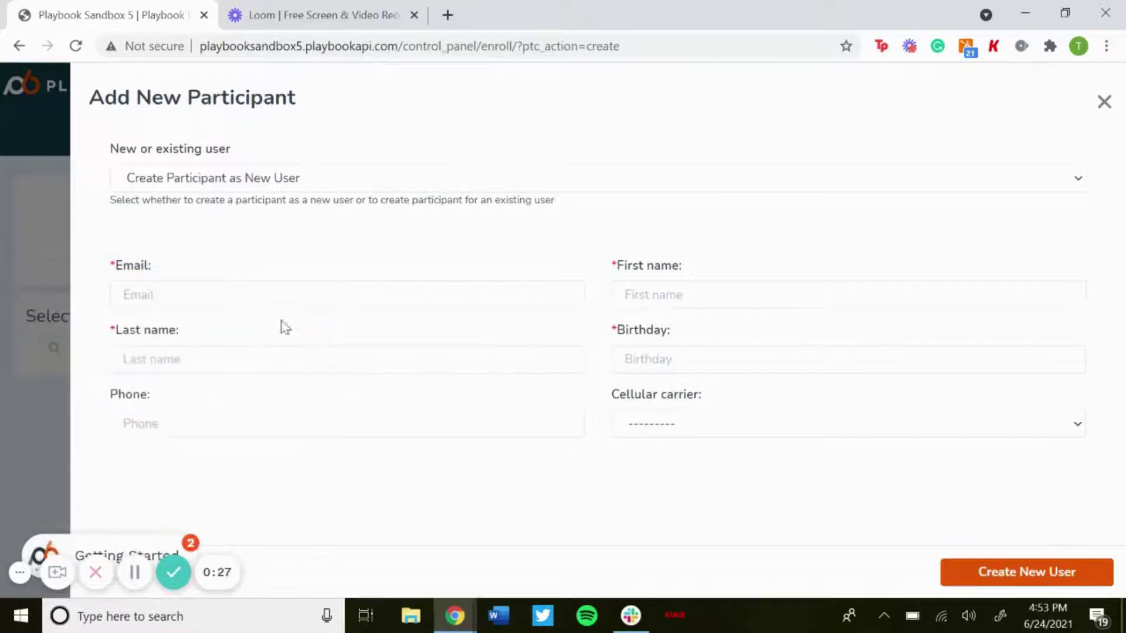
# Enter the participant's e-mail address, first name and last name
pyautogui.click(237, 289)
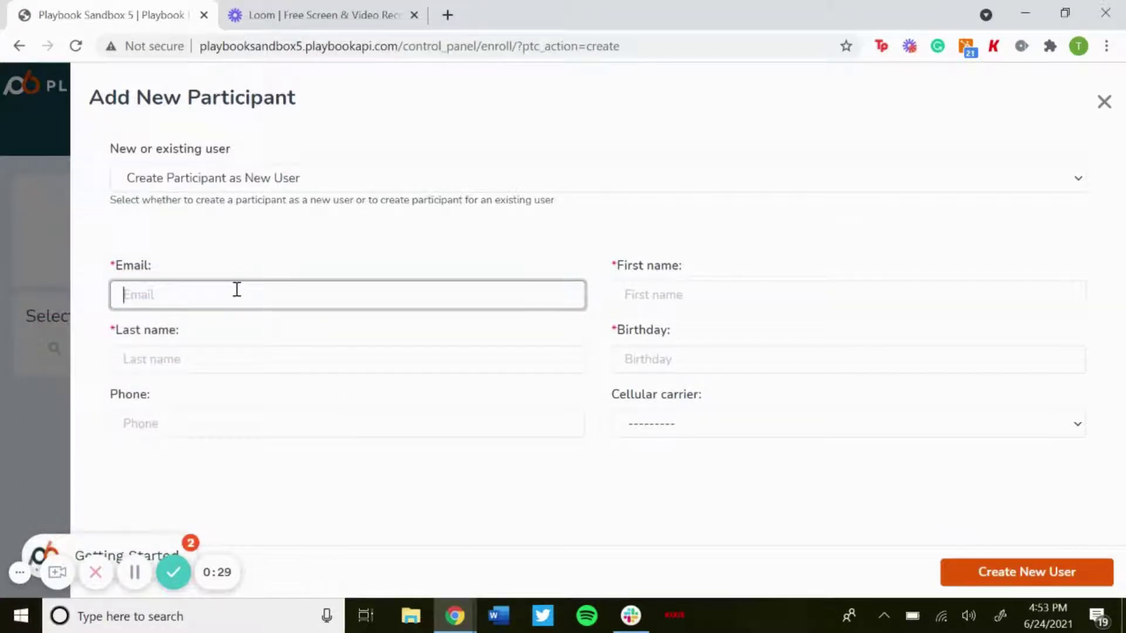
pyautogui.write('headcoach@test')
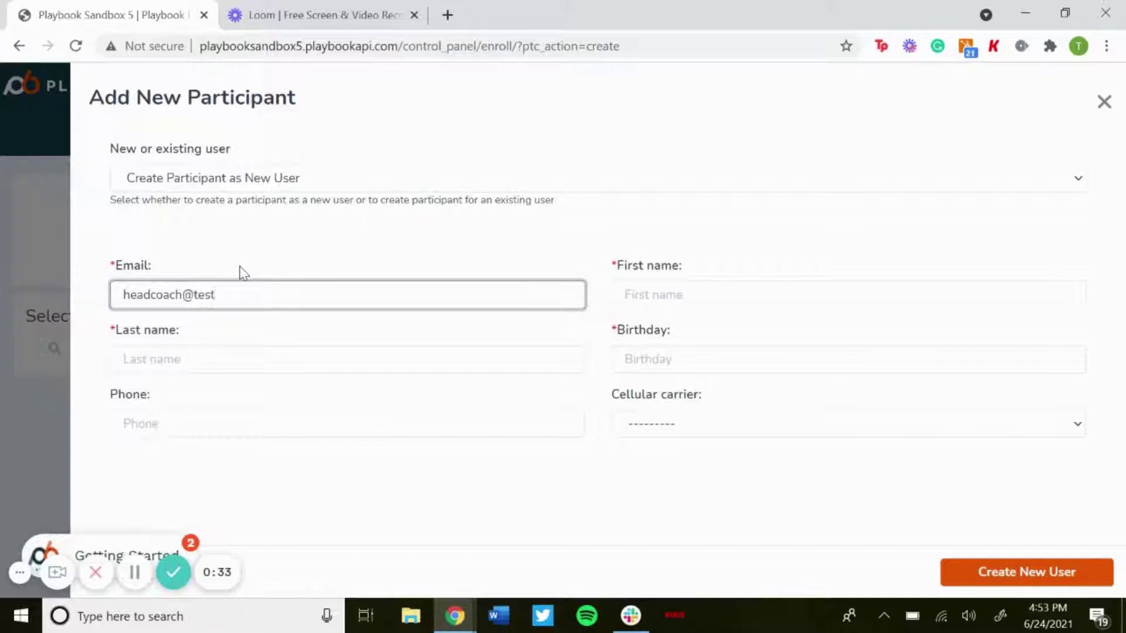
pyautogui.write('.com')
pyautogui.click(643, 294)
pyautogui.write('Test')
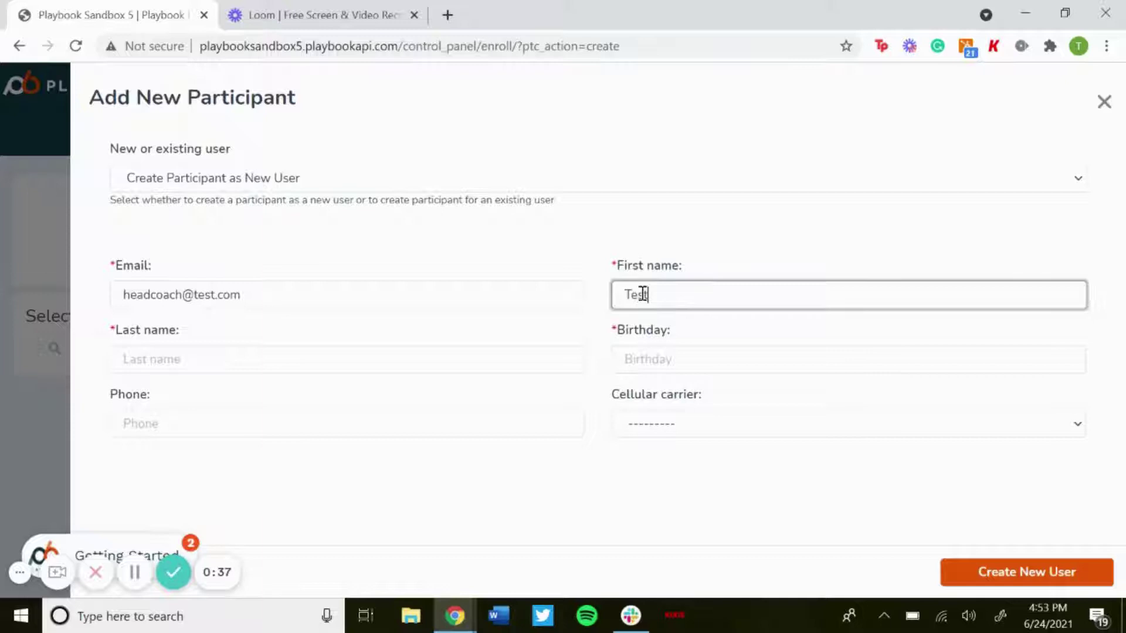
pyautogui.click(476, 352)
pyautogui.write('O')
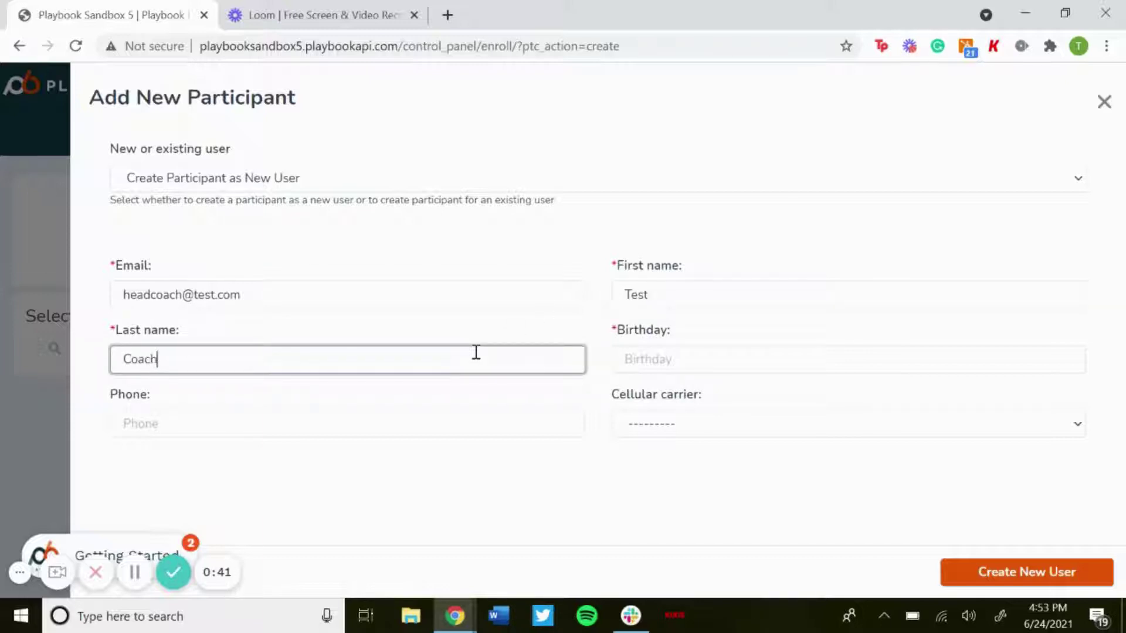
# Set the birthday to the 21st, enter the phone number, and create the user
pyautogui.click(633, 352)
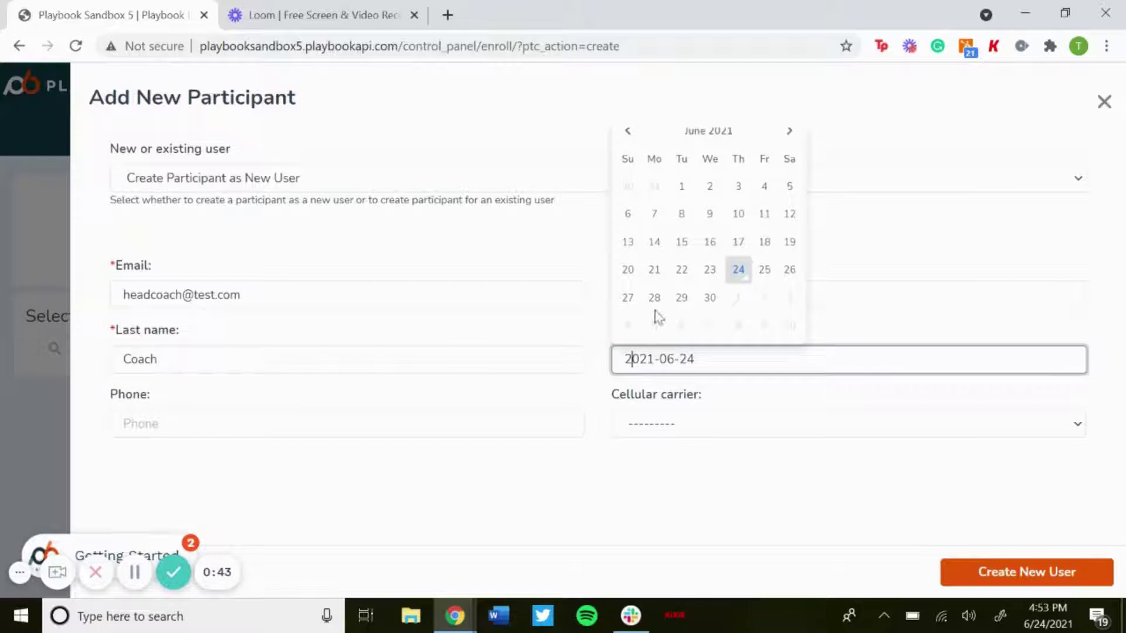
pyautogui.click(652, 272)
pyautogui.click(353, 427)
pyautogui.write('7771117777')
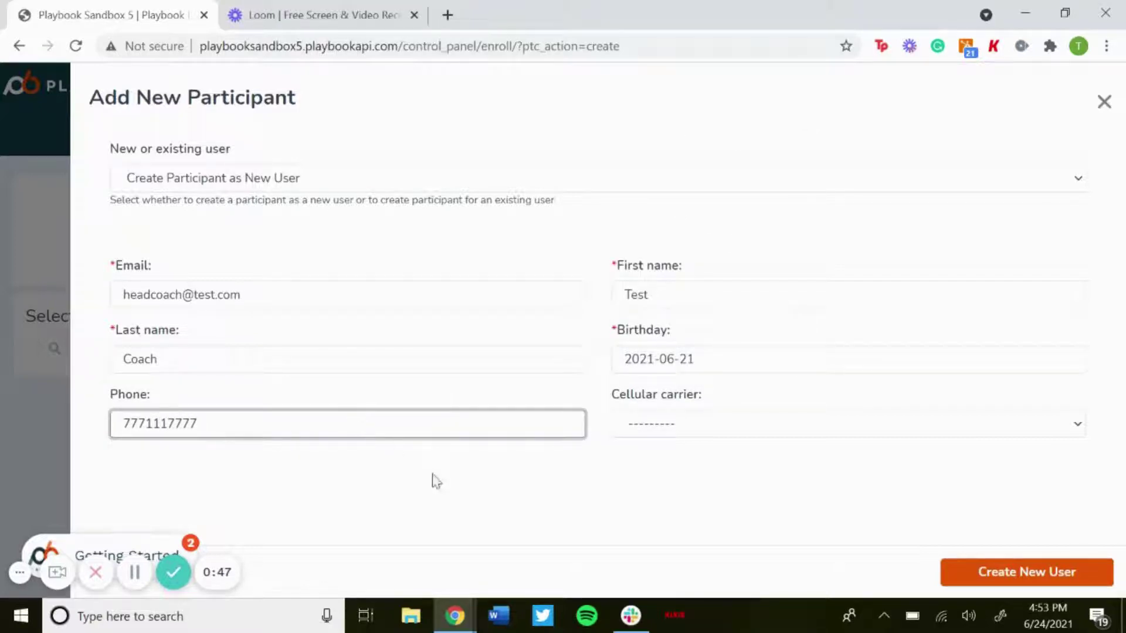
pyautogui.click(669, 469)
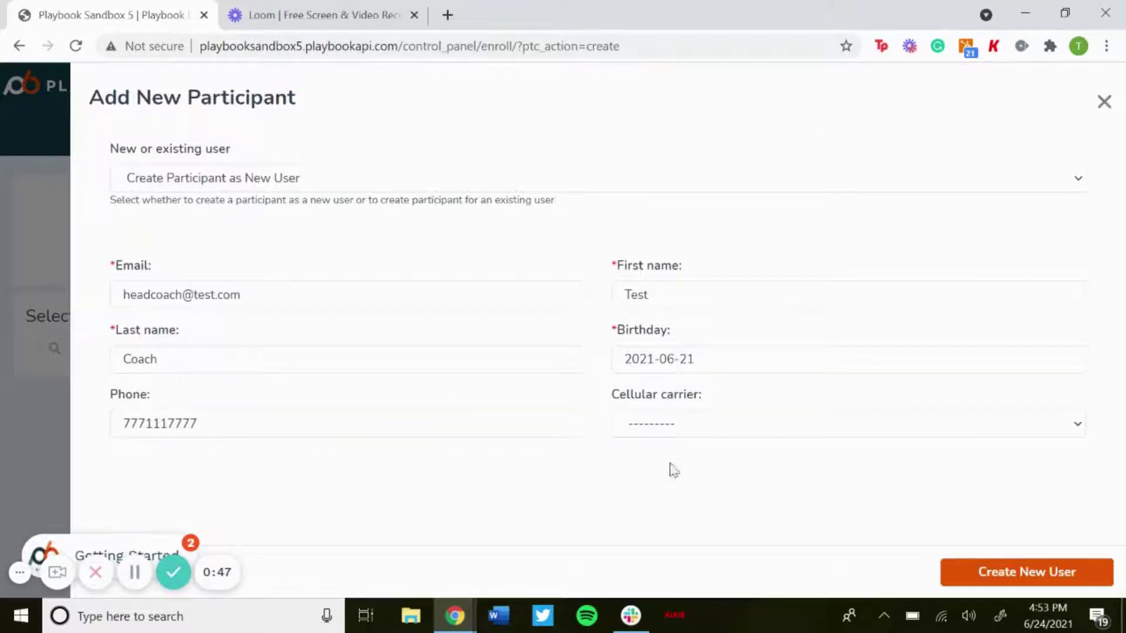
pyautogui.click(978, 572)
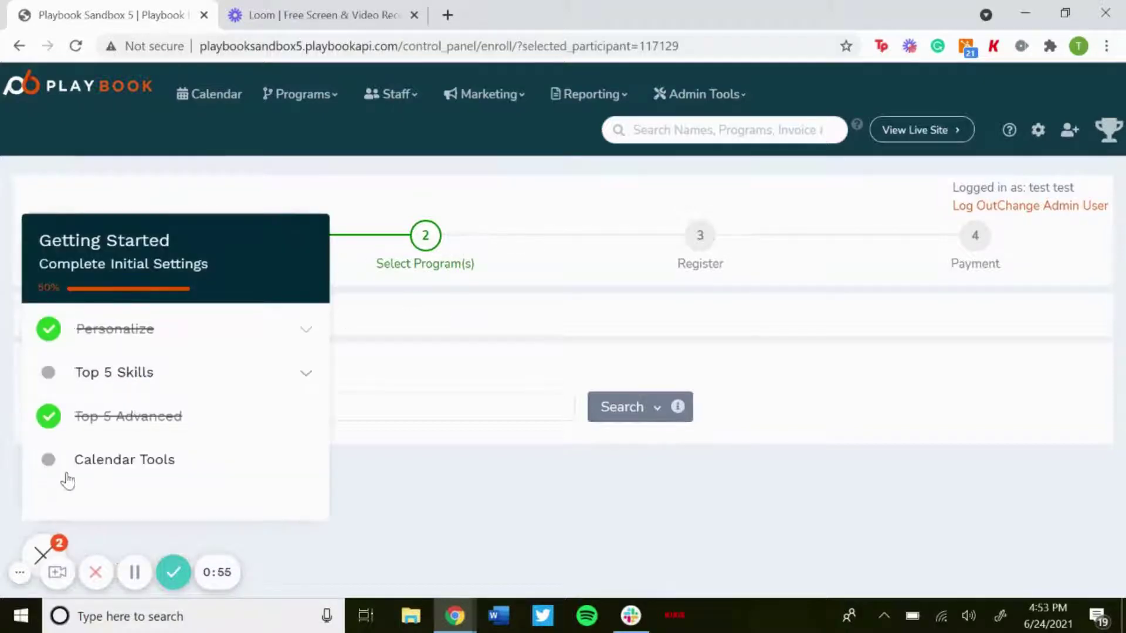
# Dismiss the Getting Started checklist and go to Staff > Staff Members
pyautogui.click(43, 554)
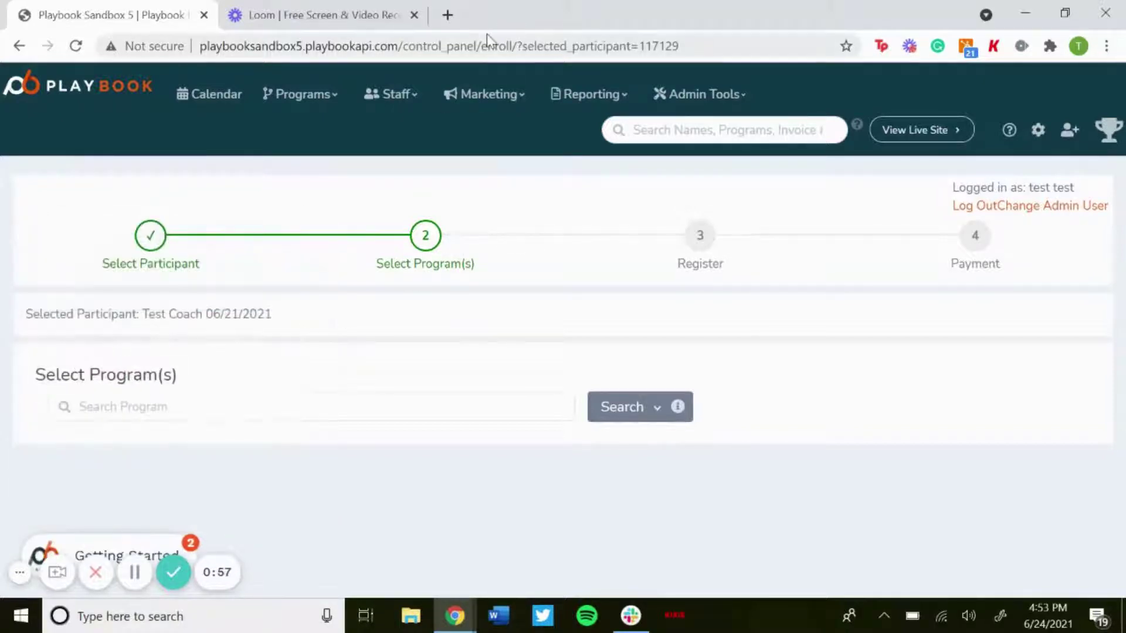
pyautogui.click(395, 93)
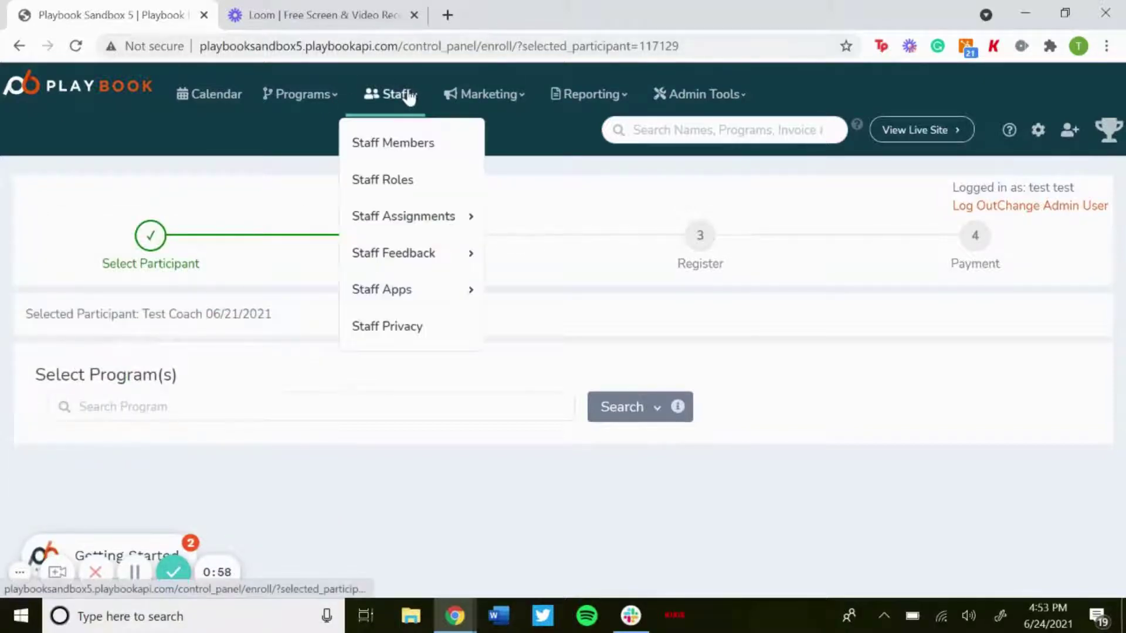
pyautogui.click(409, 146)
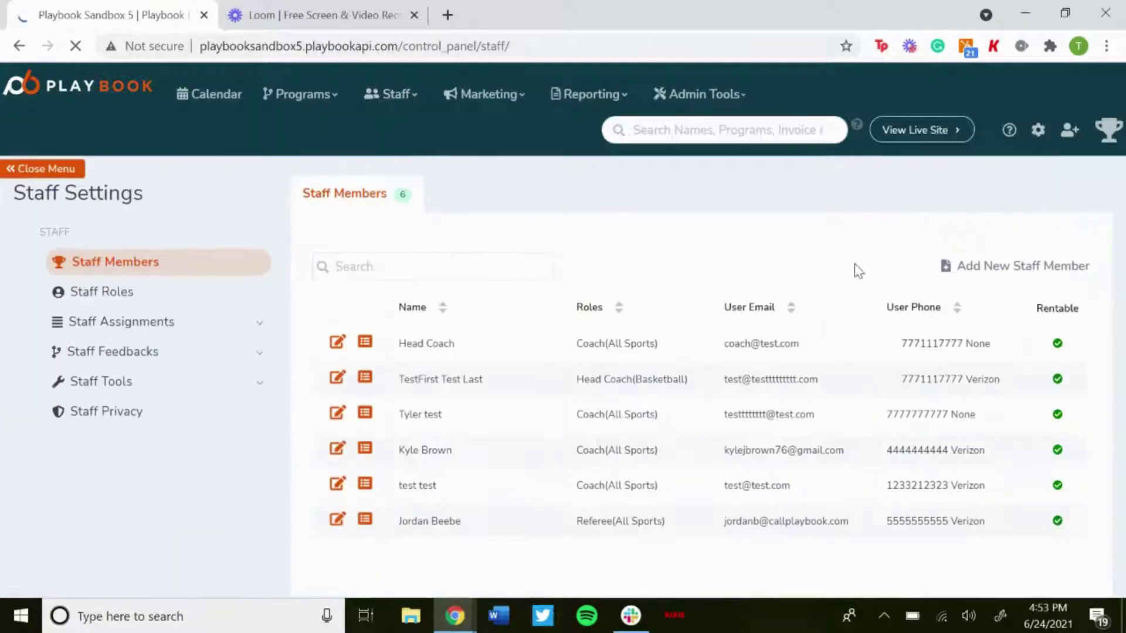
# Add a staff member from an existing user, choosing the new coach's profile
pyautogui.click(991, 270)
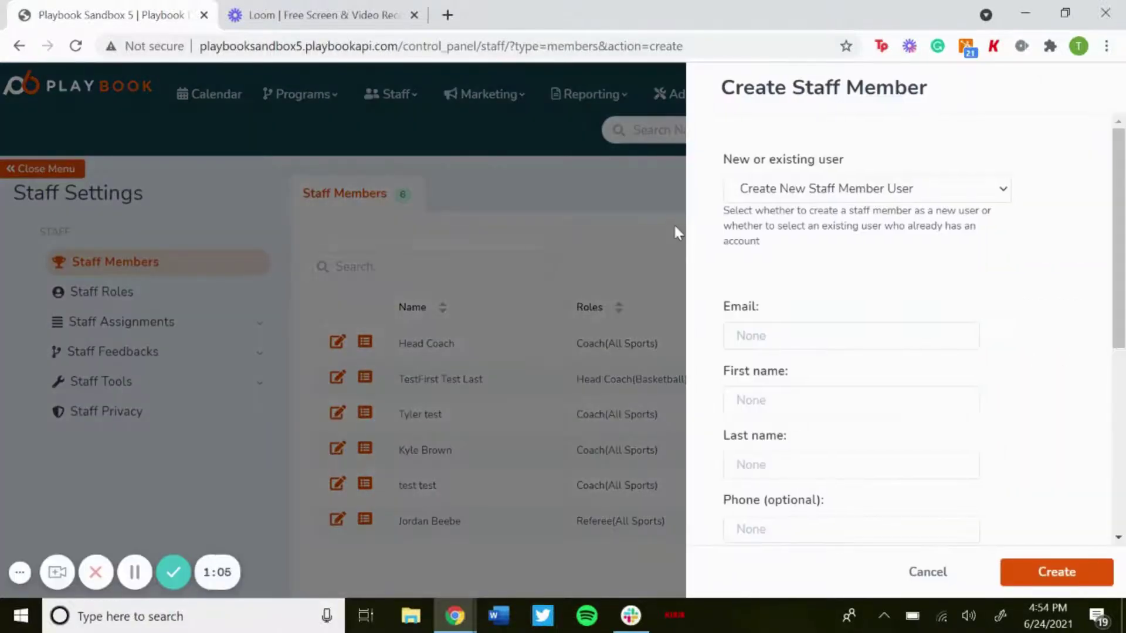
pyautogui.click(799, 195)
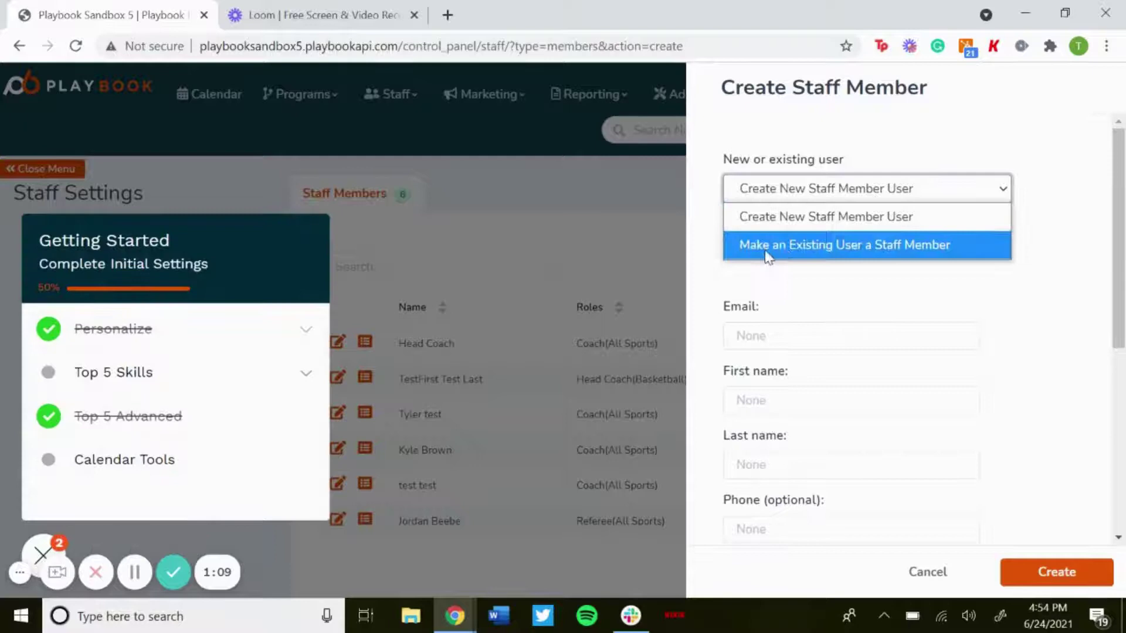
pyautogui.click(843, 244)
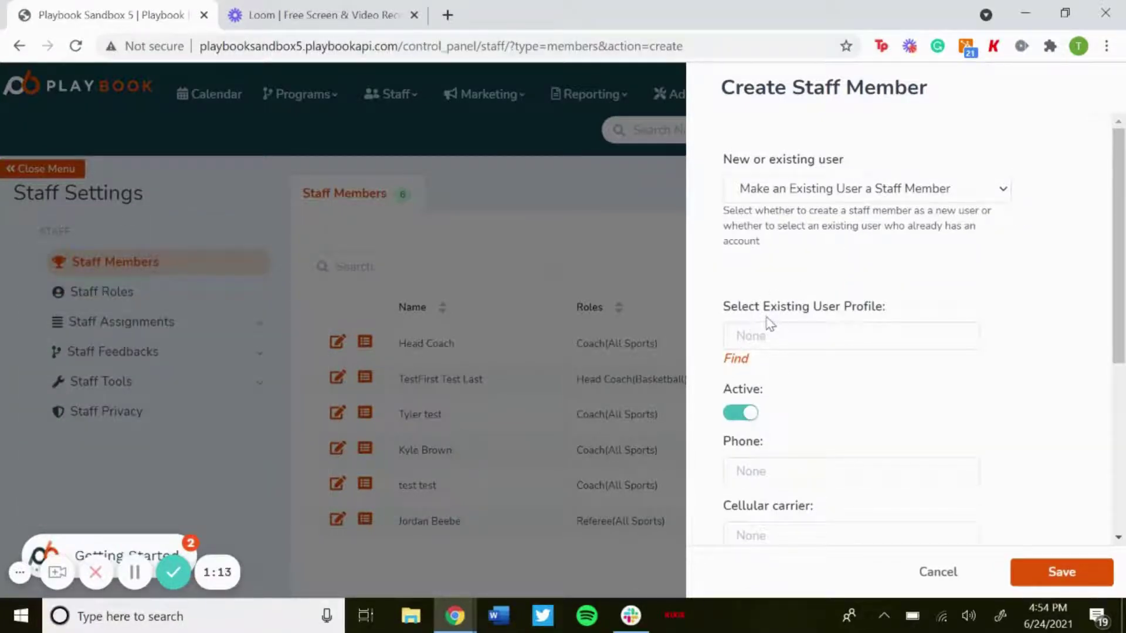
pyautogui.click(736, 359)
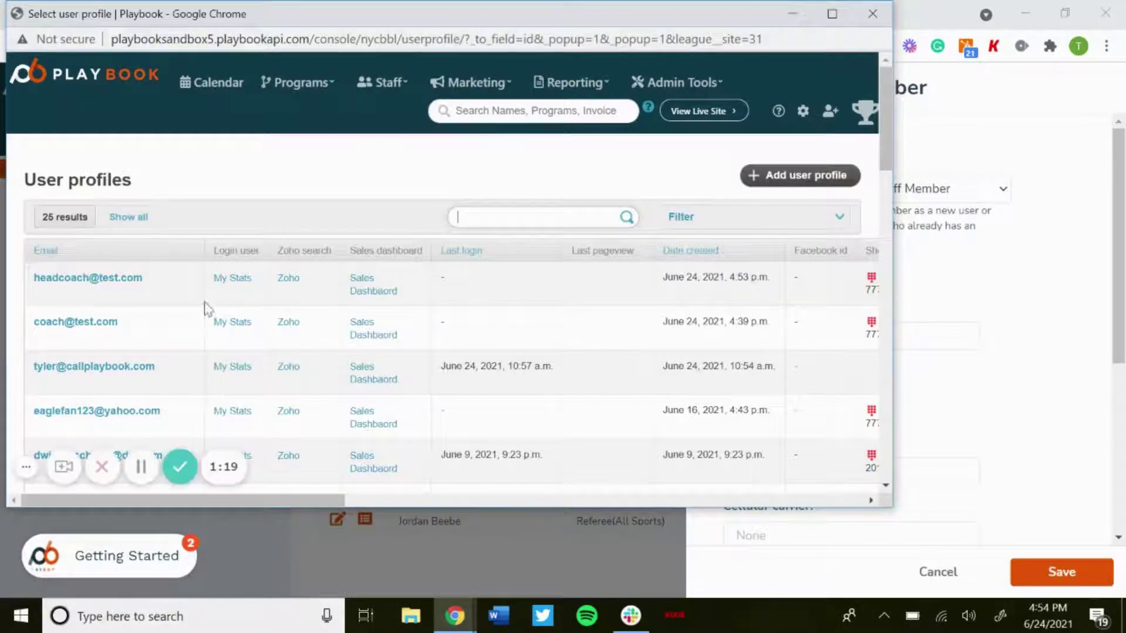
pyautogui.click(111, 280)
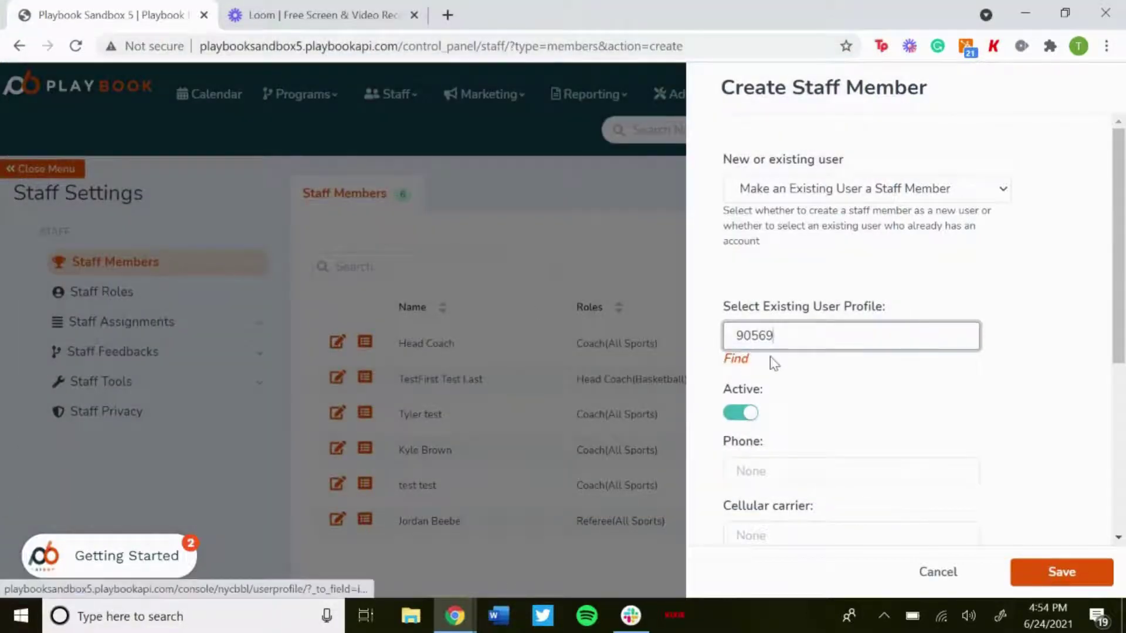
# Enter the staff member's phone number
pyautogui.scroll(-2, 782, 400)
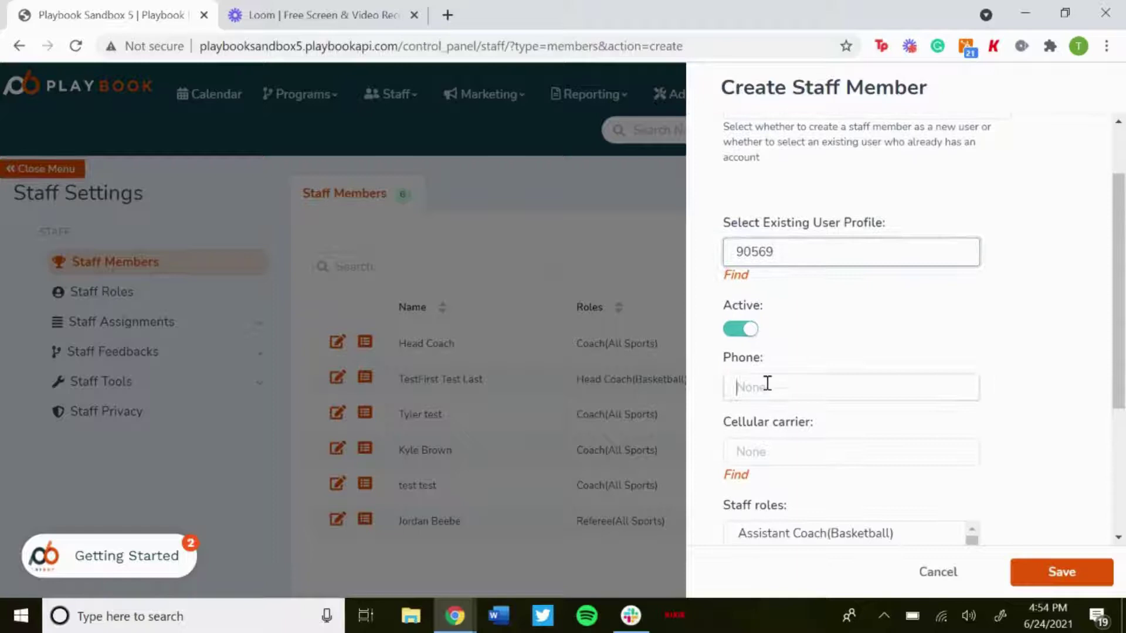
pyautogui.click(767, 384)
pyautogui.write('7771117777')
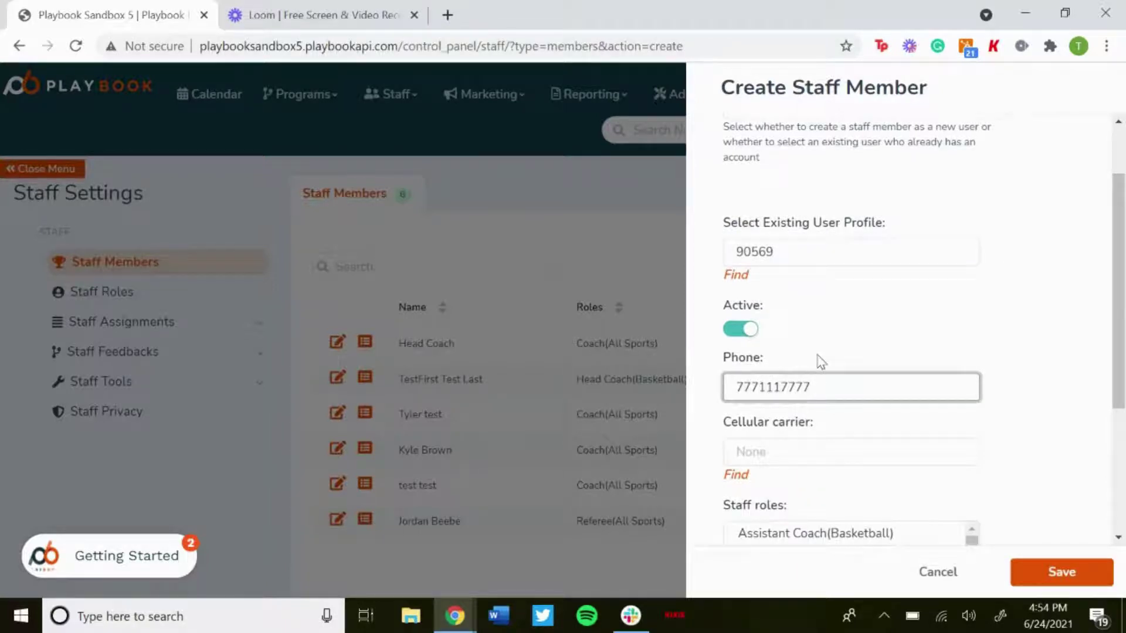
pyautogui.click(817, 360)
# Assign the Coach(All Sports) role and save the rentable staff member
pyautogui.scroll(-4, 817, 360)
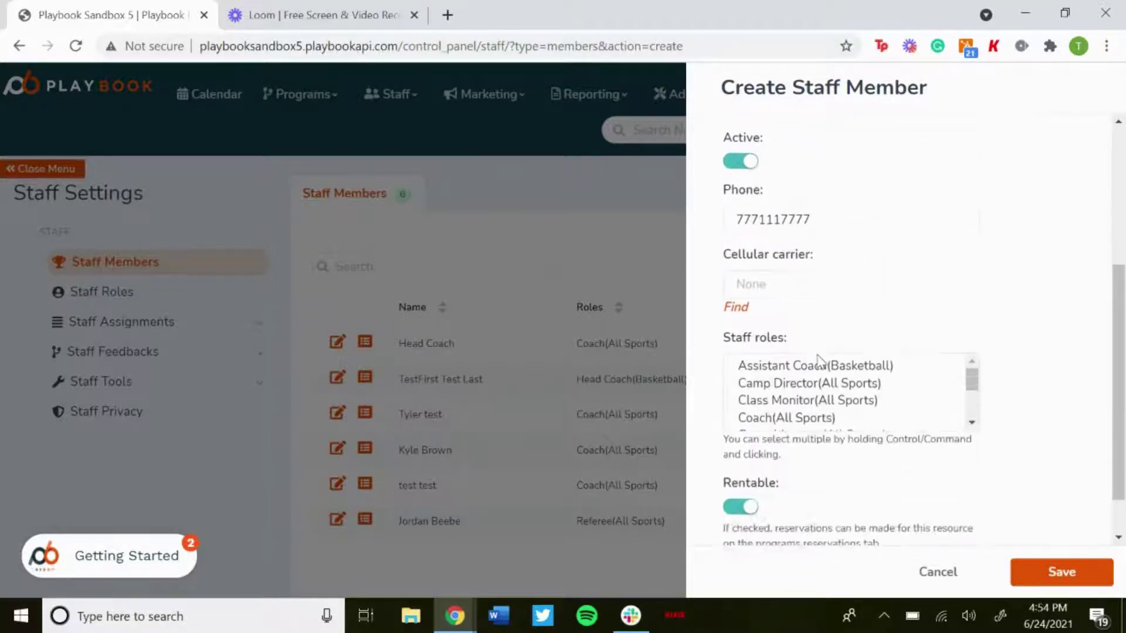
pyautogui.scroll(-2, 829, 375)
pyautogui.scroll(1, 830, 378)
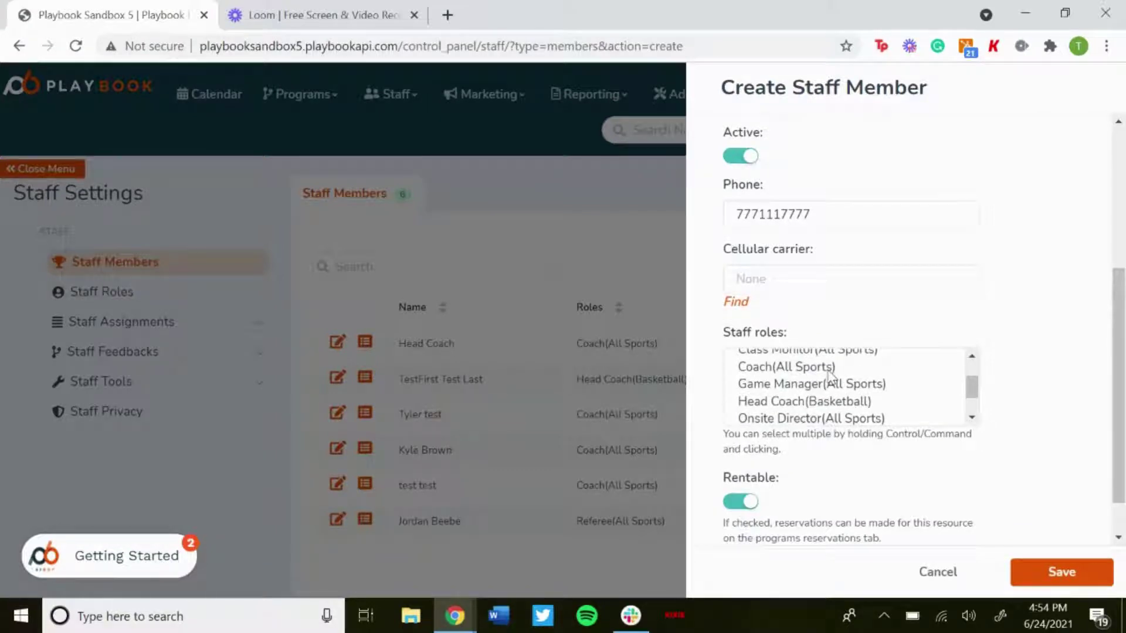
pyautogui.scroll(2, 770, 383)
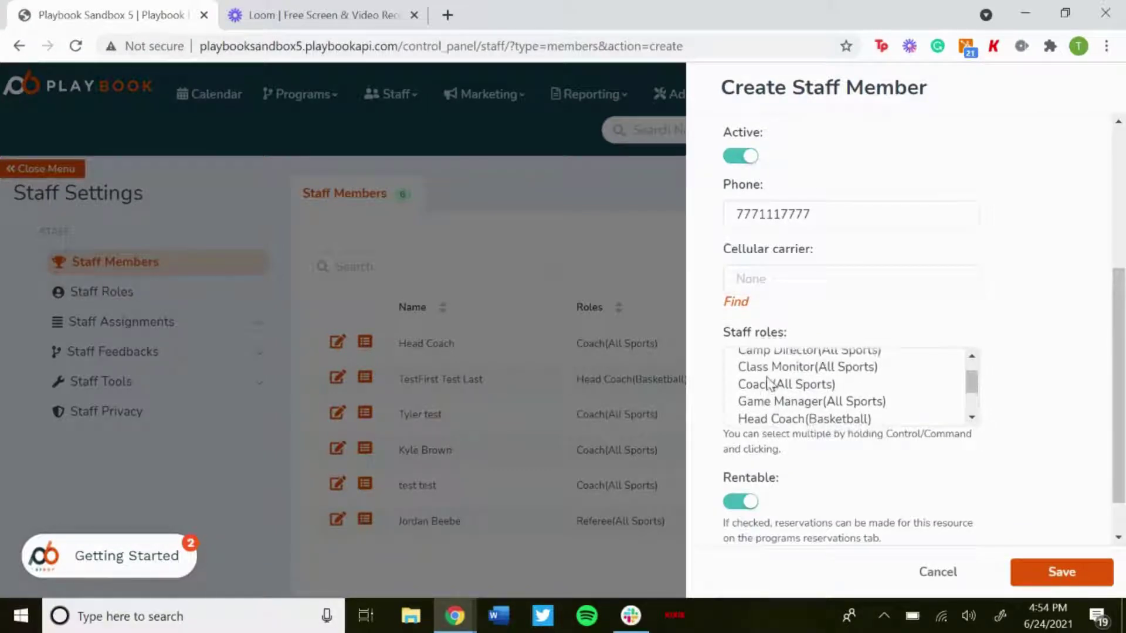
pyautogui.click(784, 388)
pyautogui.click(1048, 372)
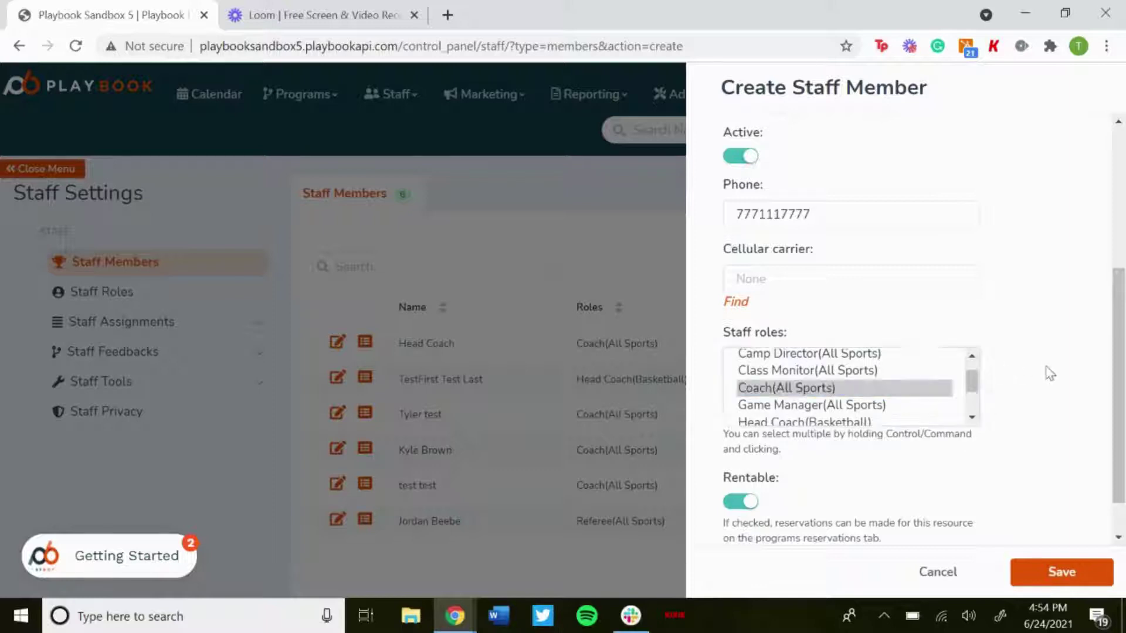
pyautogui.scroll(-1, 1050, 373)
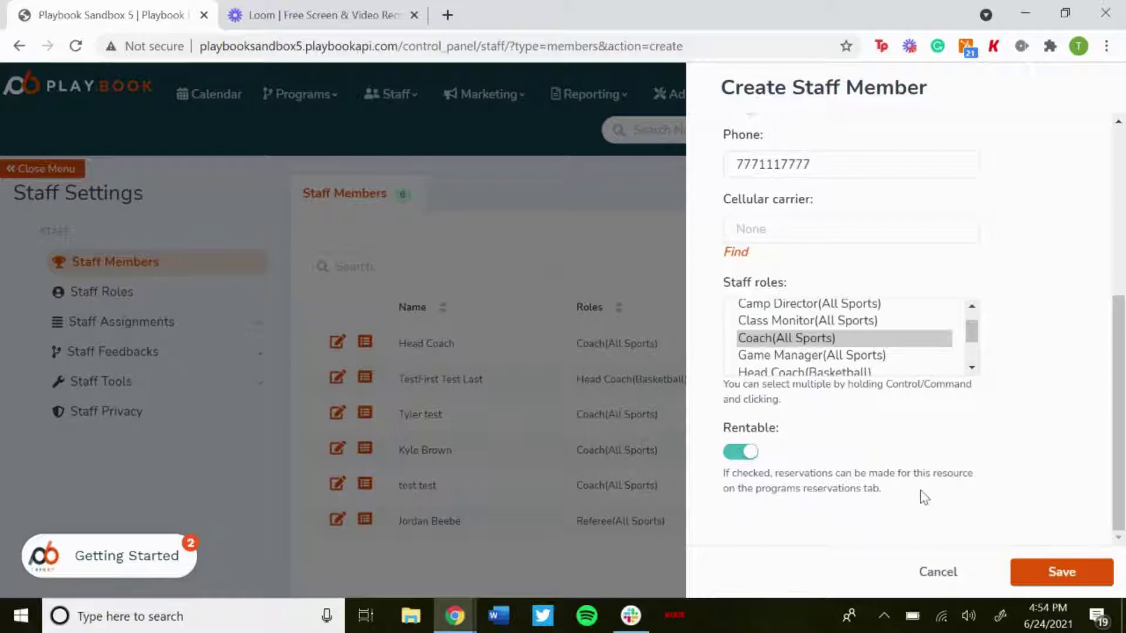
pyautogui.click(1053, 571)
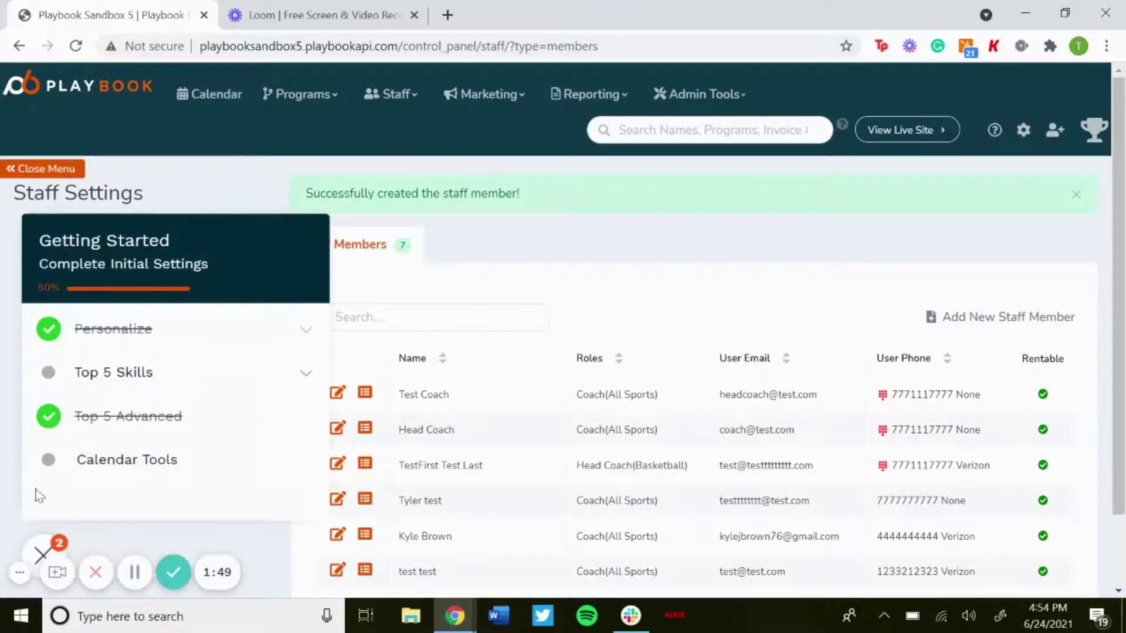
pyautogui.click(39, 544)
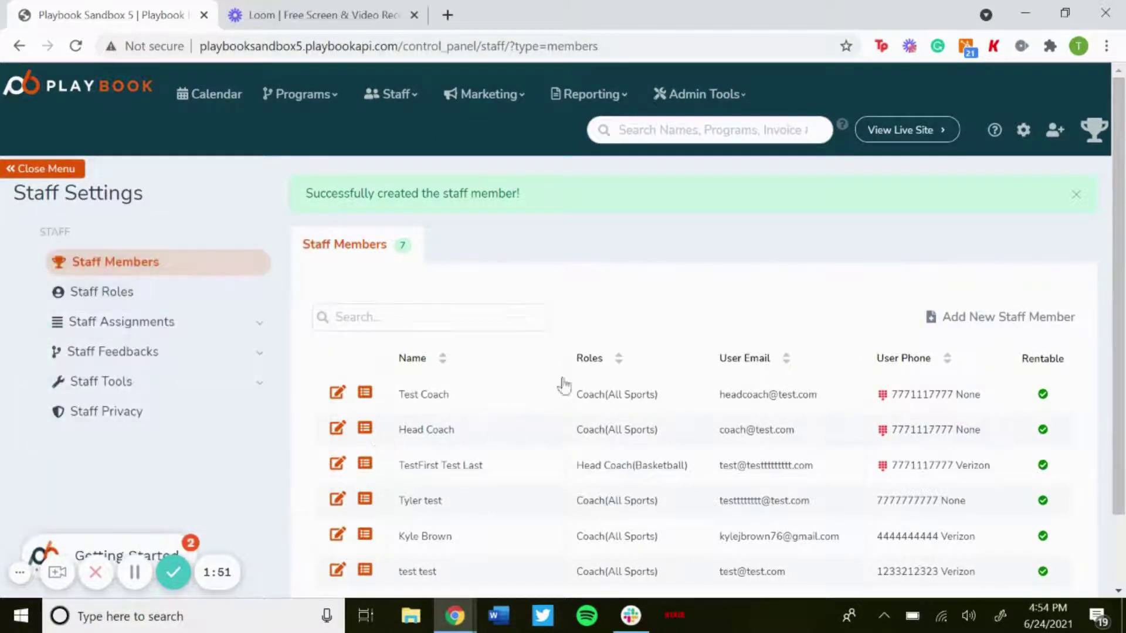
# Start a new reservation from the Reservations page and dismiss the checklist
pyautogui.click(315, 107)
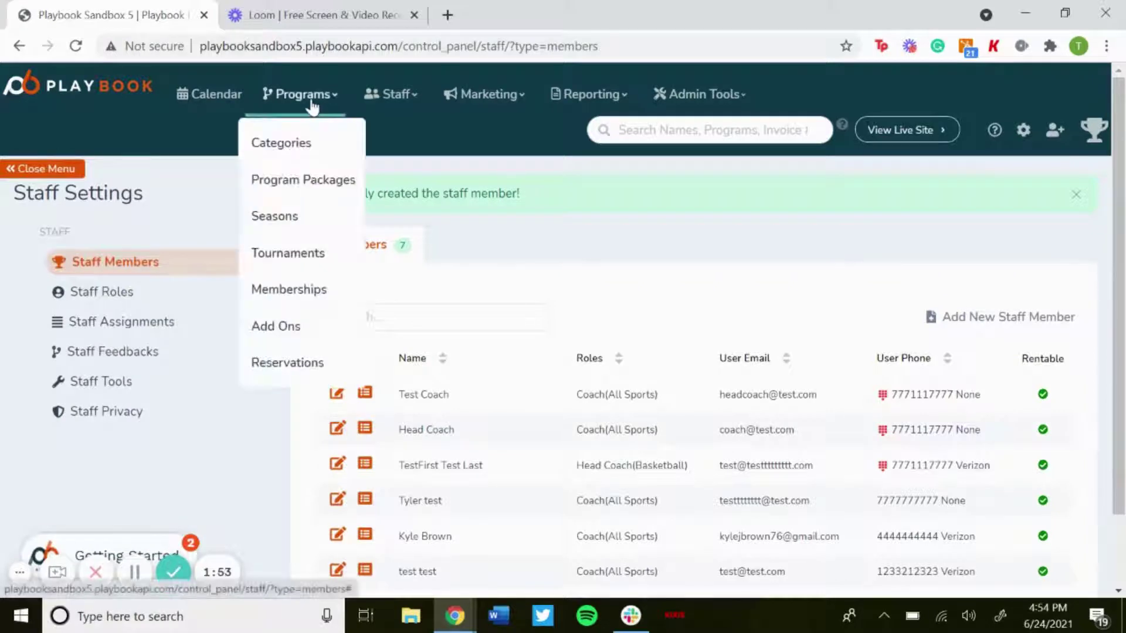
pyautogui.click(293, 363)
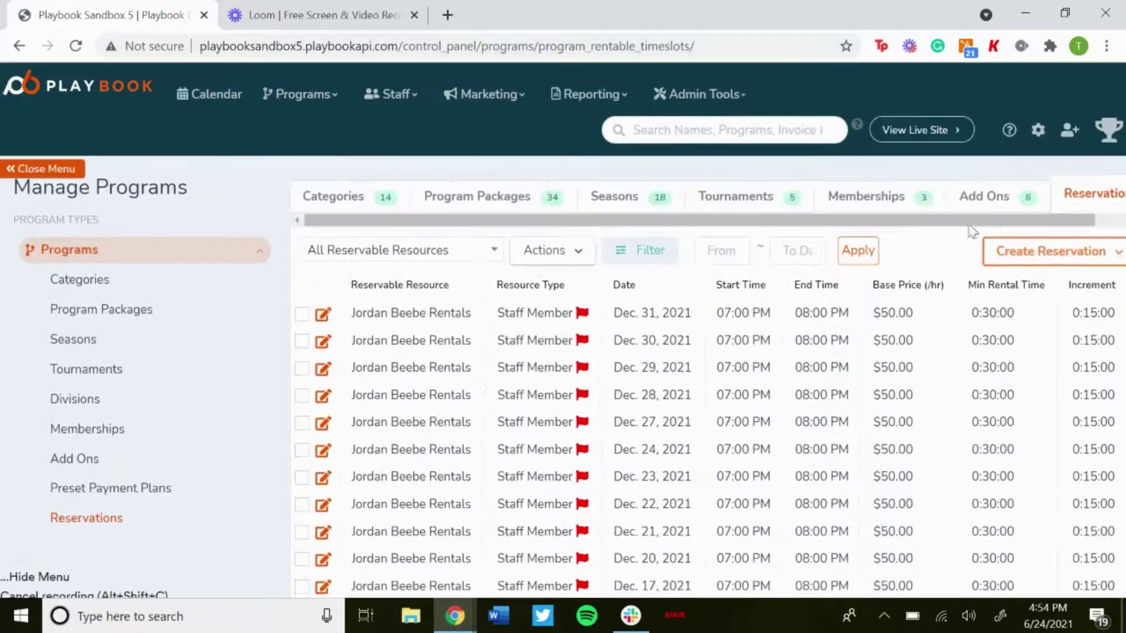
pyautogui.click(1007, 258)
pyautogui.click(1033, 288)
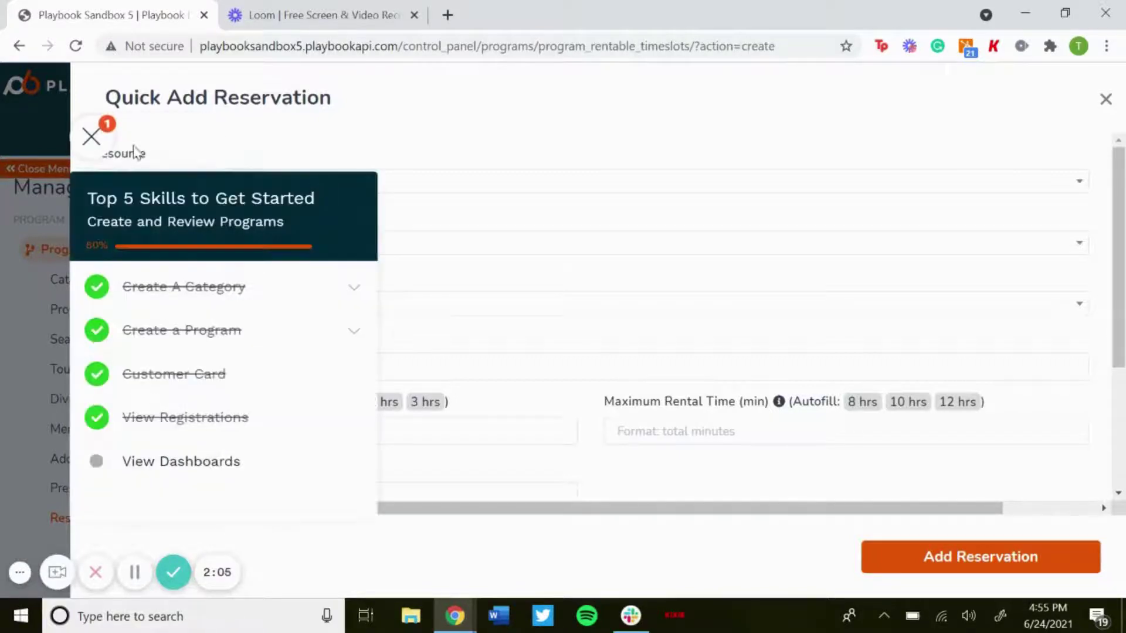
pyautogui.click(91, 136)
# Set the resource to Test Coach Rentals and the facility to Location Test
pyautogui.click(359, 186)
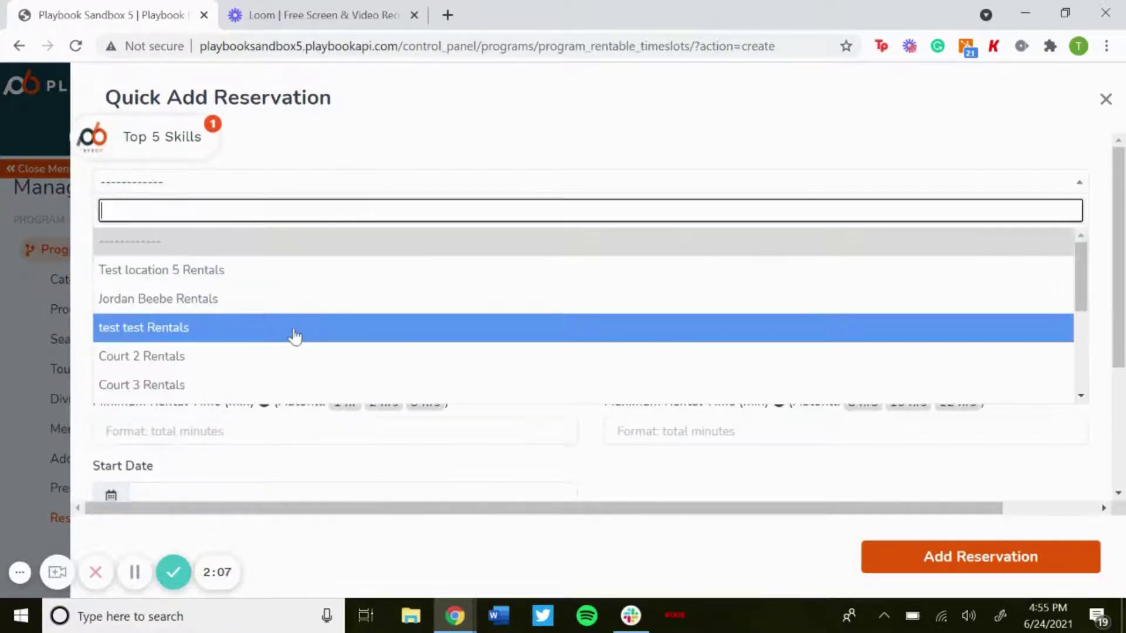
pyautogui.scroll(-3, 294, 334)
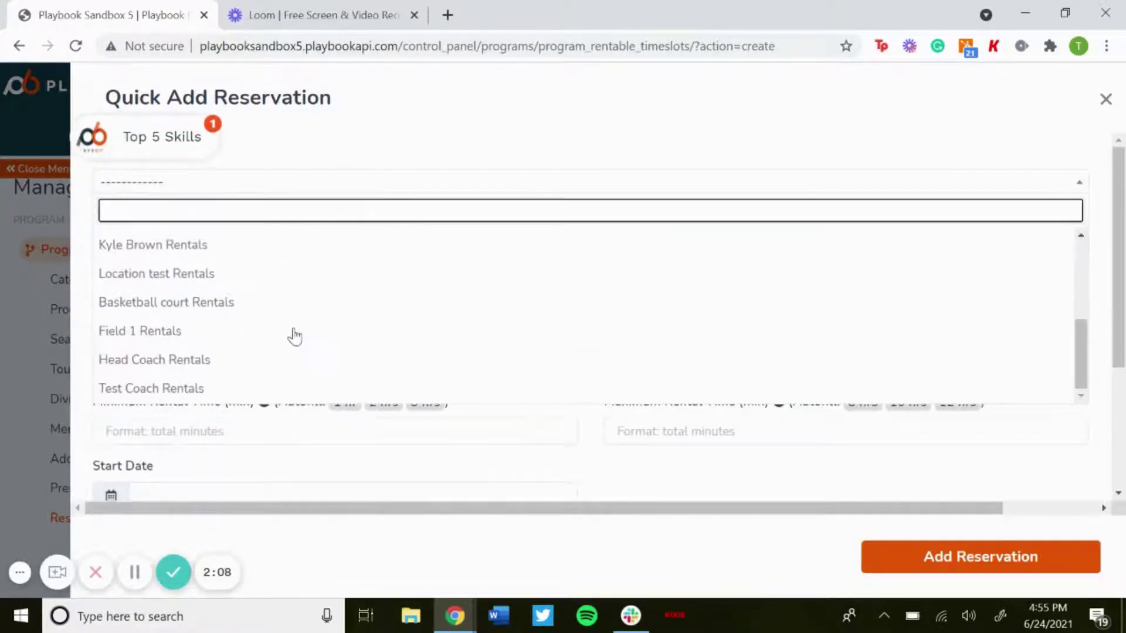
pyautogui.click(162, 390)
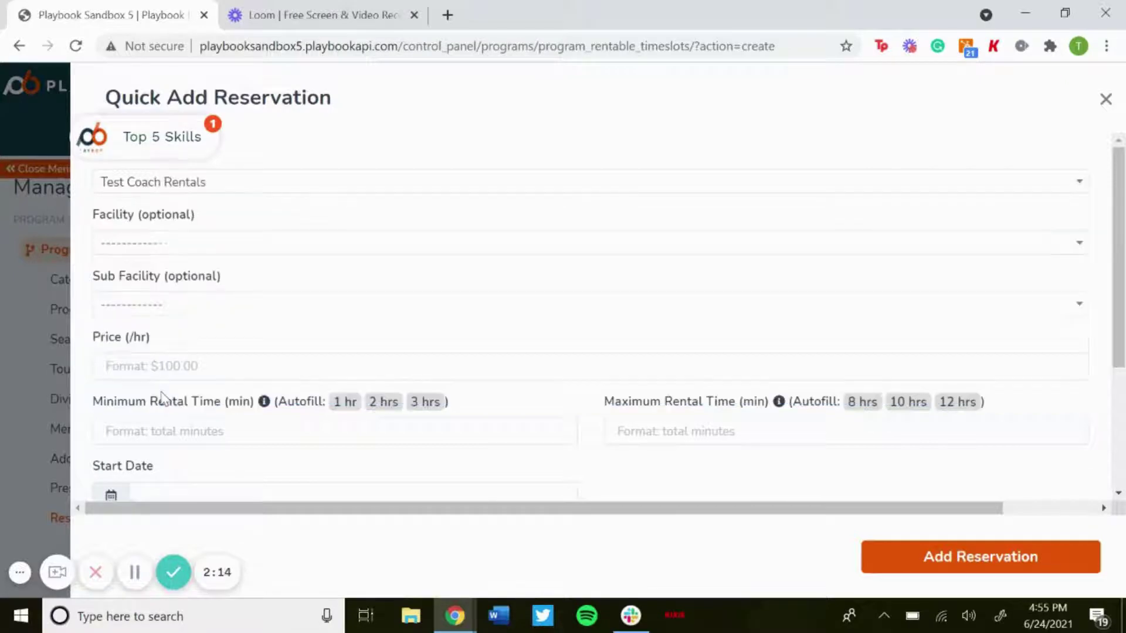
pyautogui.click(174, 249)
pyautogui.scroll(-1, 194, 358)
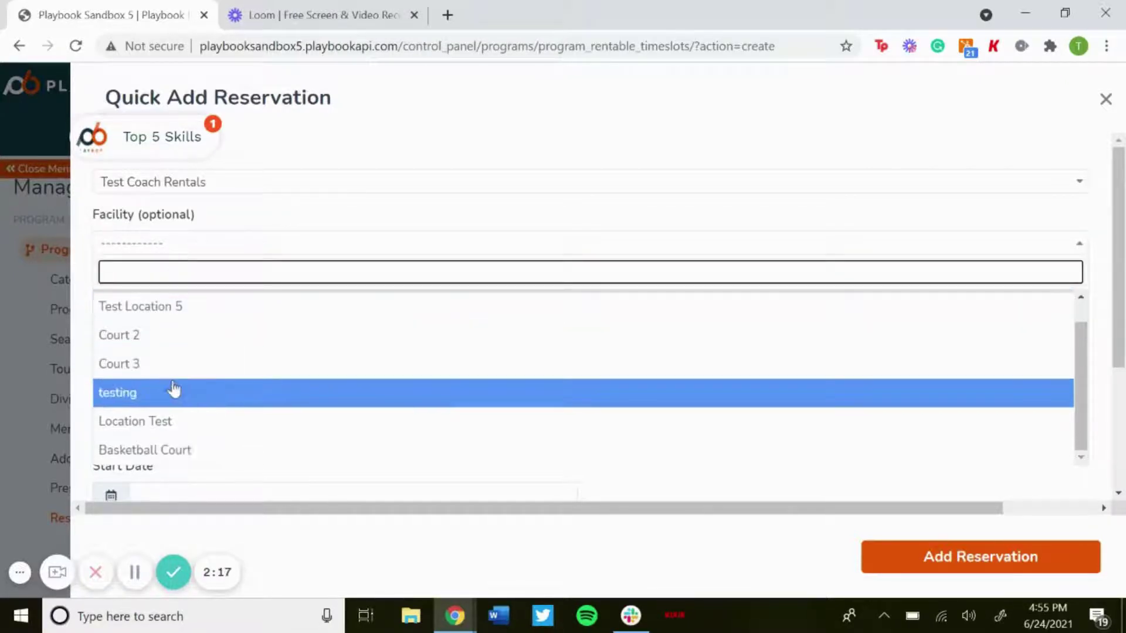
pyautogui.click(189, 421)
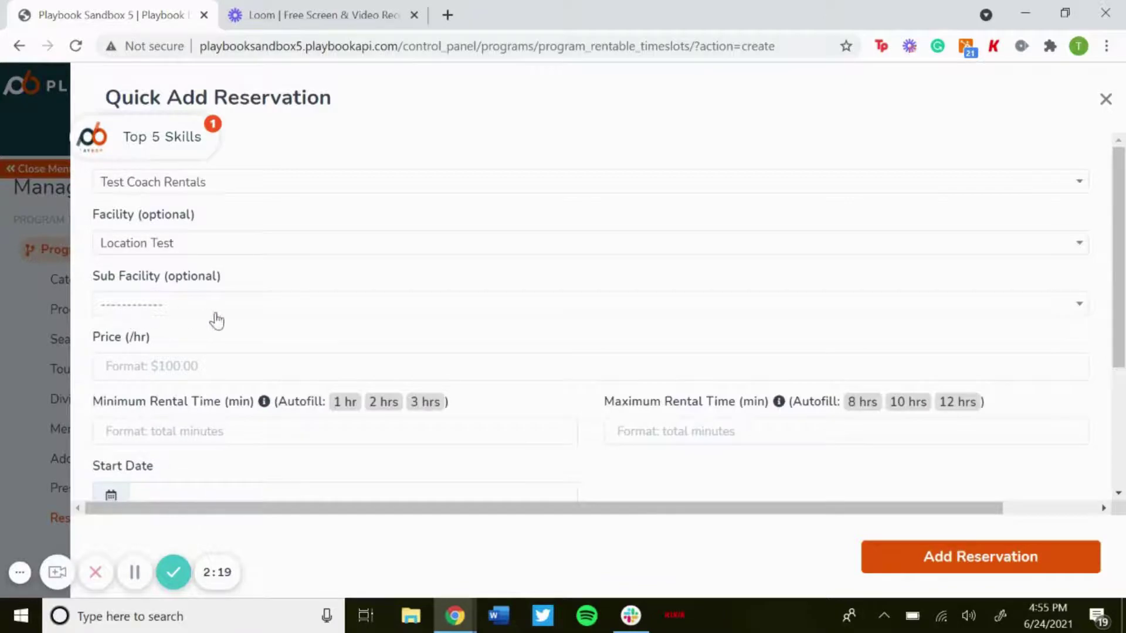
pyautogui.scroll(-1, 217, 320)
# Set the price to 10.00 per hour and the minimum rental time to 30 minutes
pyautogui.click(187, 326)
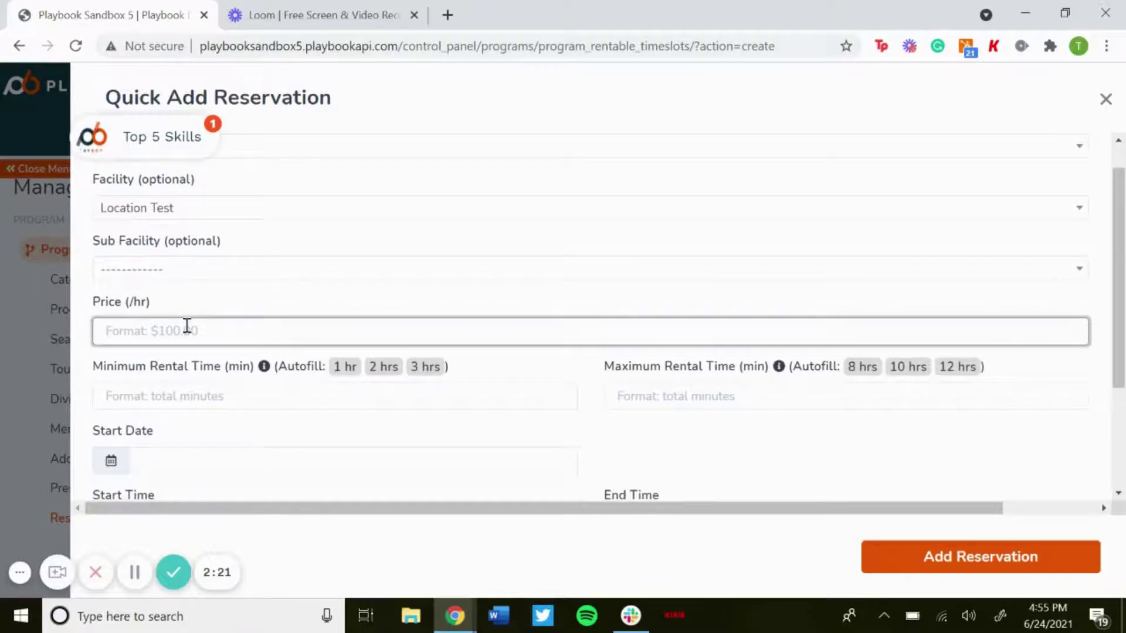
pyautogui.write('10.00')
pyautogui.click(178, 302)
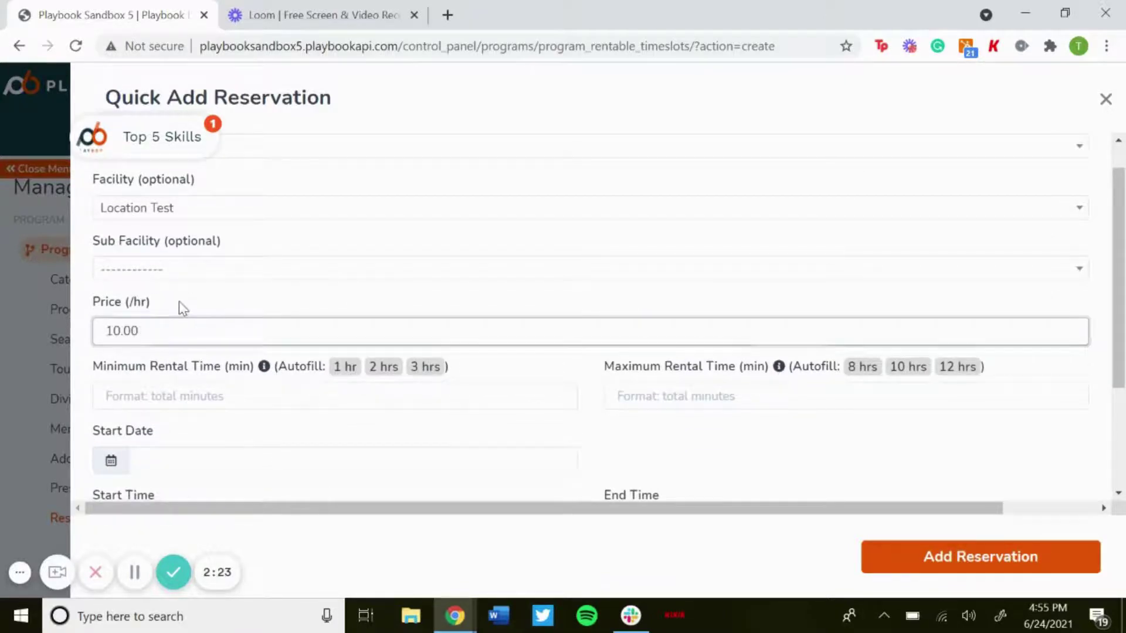
pyautogui.scroll(-1, 178, 304)
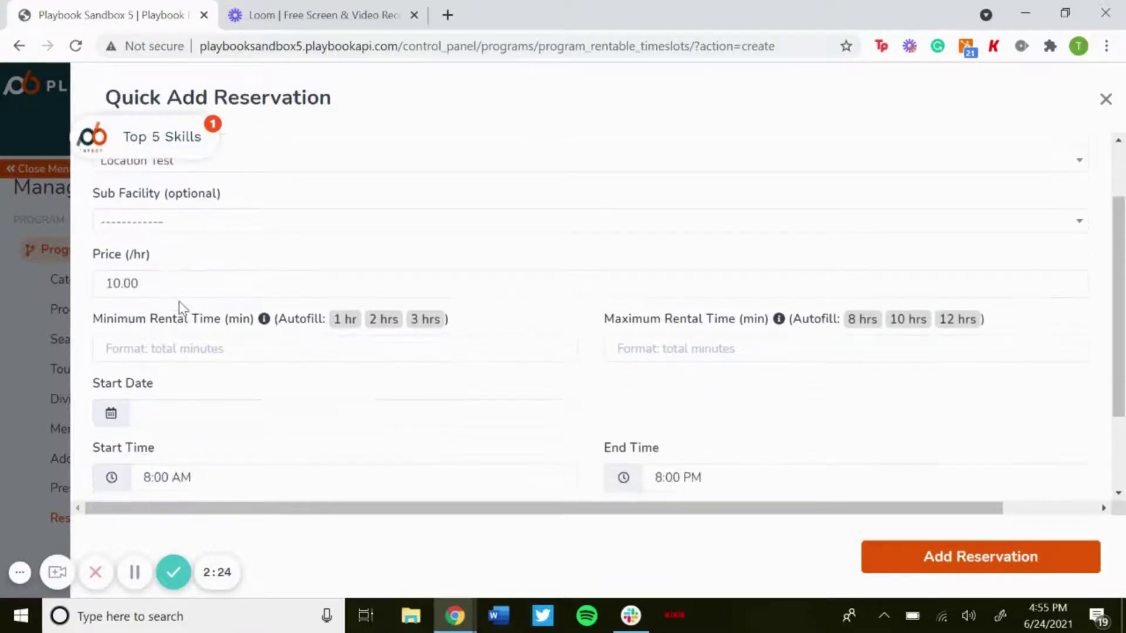
pyautogui.click(344, 323)
pyautogui.click(376, 323)
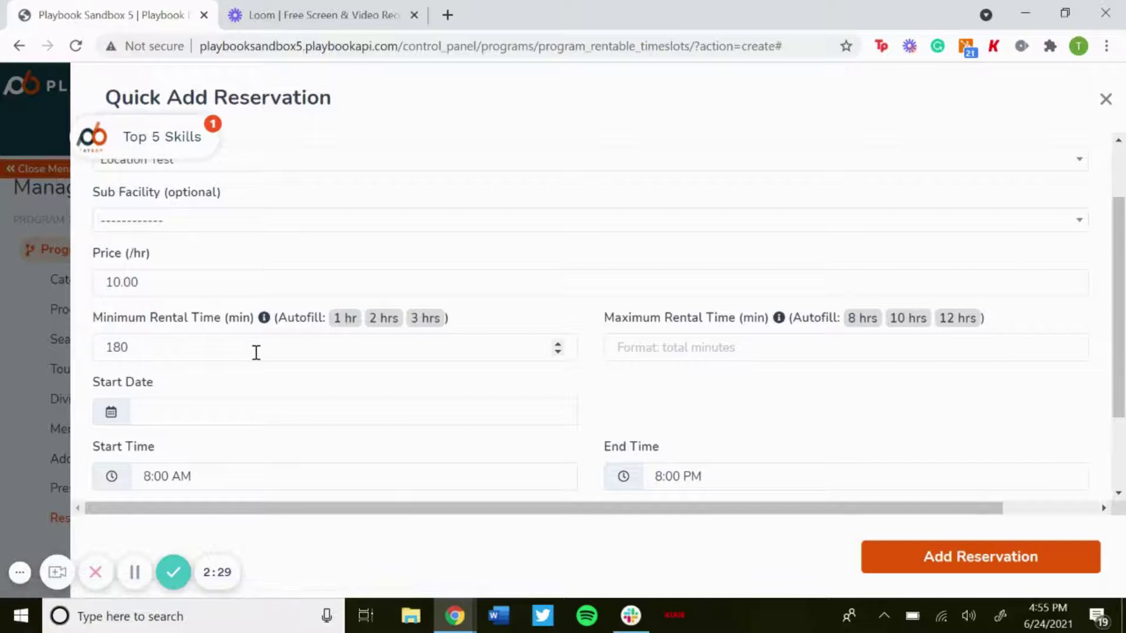
pyautogui.moveTo(256, 352); pyautogui.dragTo(54, 346)
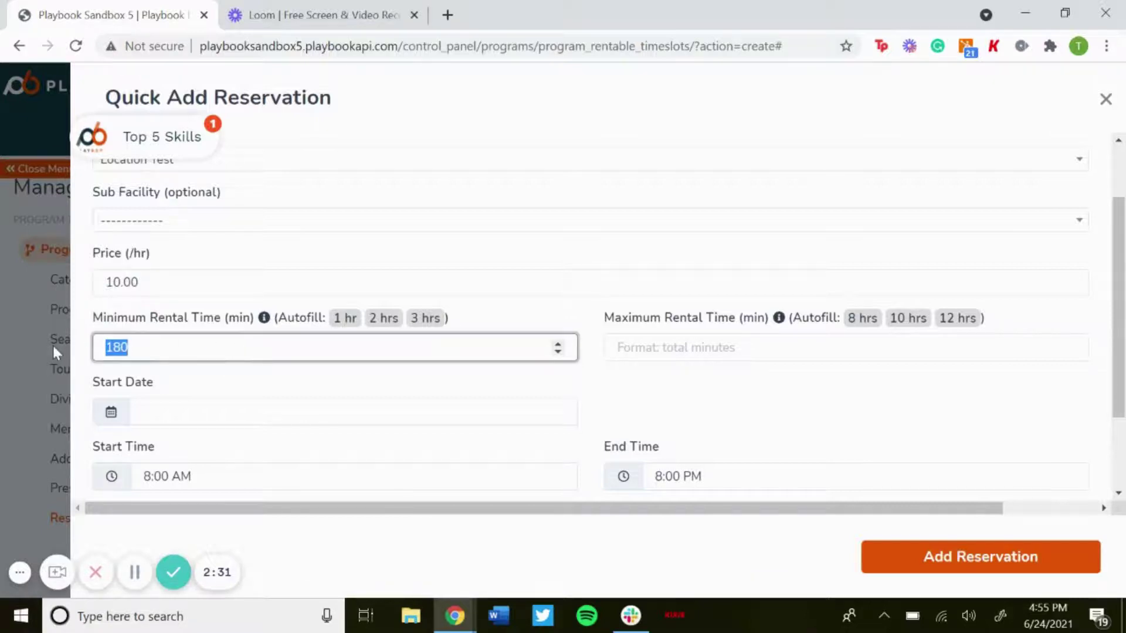
pyautogui.write('30')
pyautogui.click(661, 342)
# Finish the 60-minute maximum, set start date June 25, 2021, and keep recurrence on Never
pyautogui.write('60')
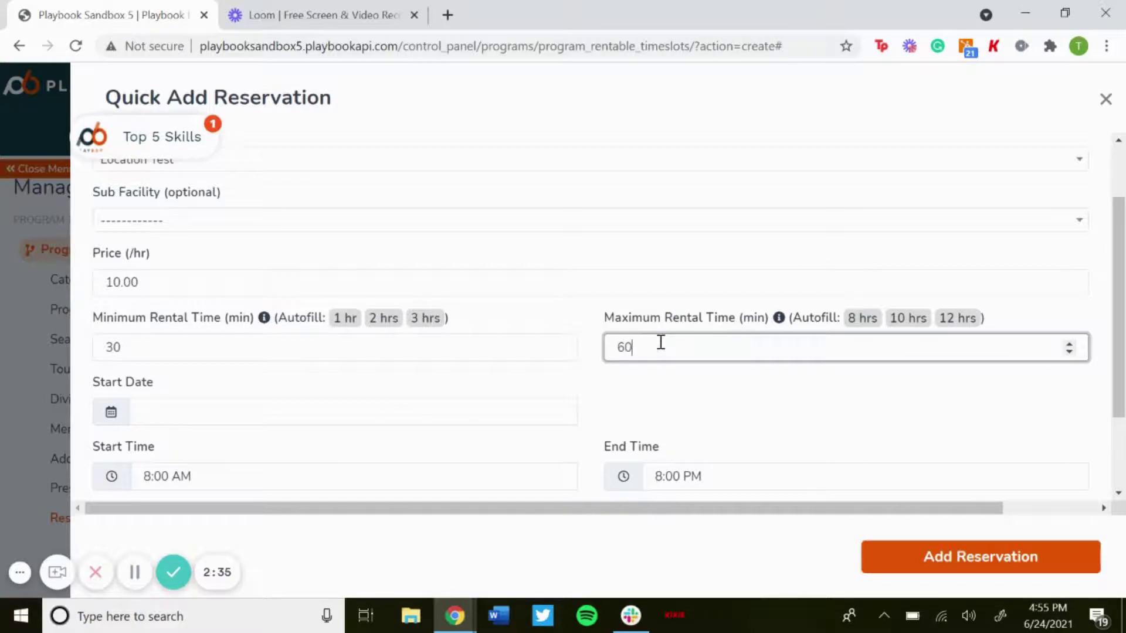
pyautogui.click(475, 403)
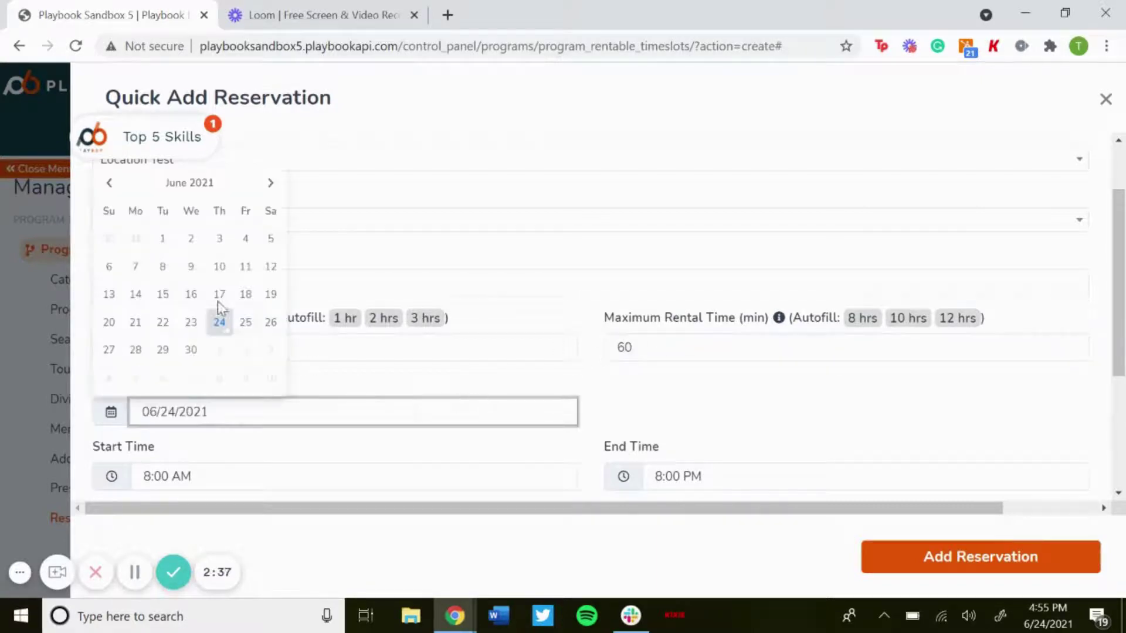
pyautogui.click(246, 322)
pyautogui.scroll(-3, 299, 359)
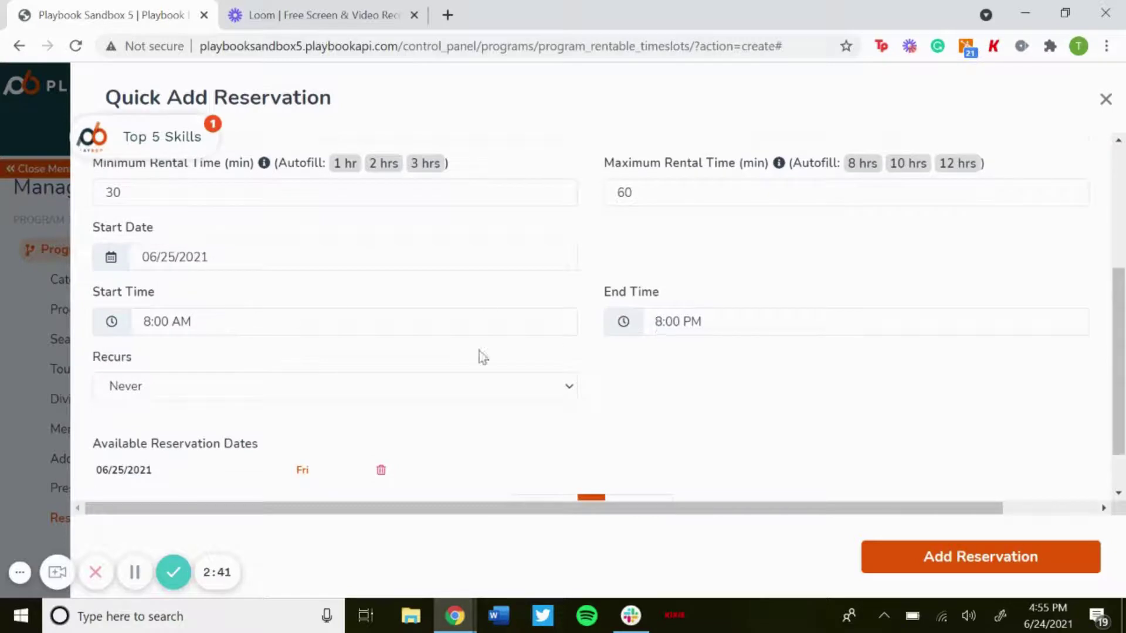
pyautogui.scroll(-1, 483, 357)
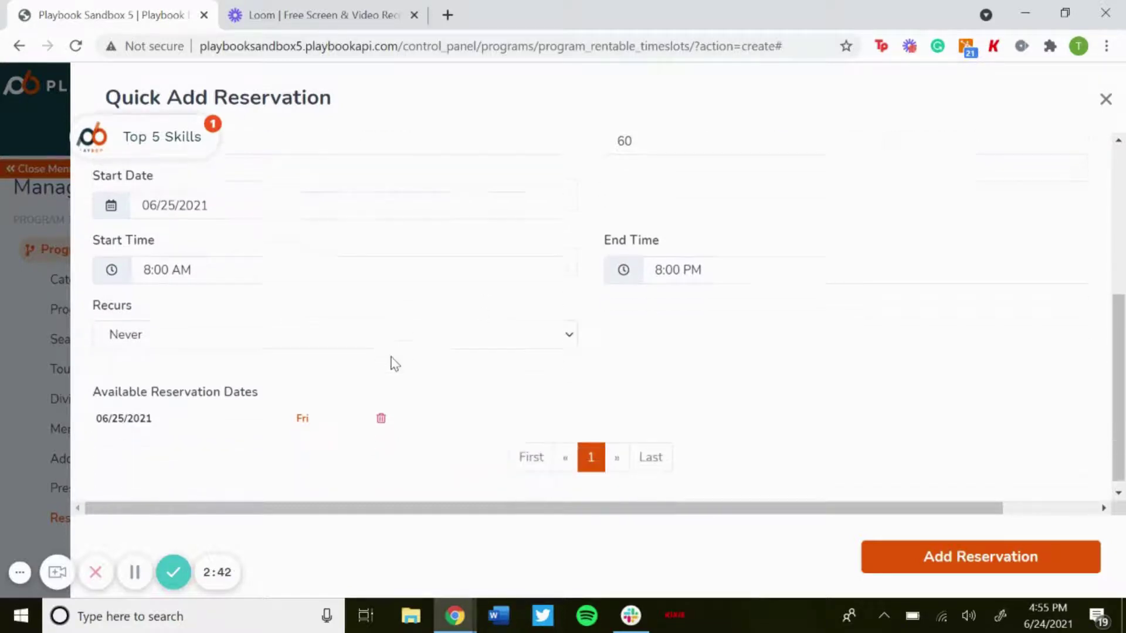
pyautogui.click(221, 328)
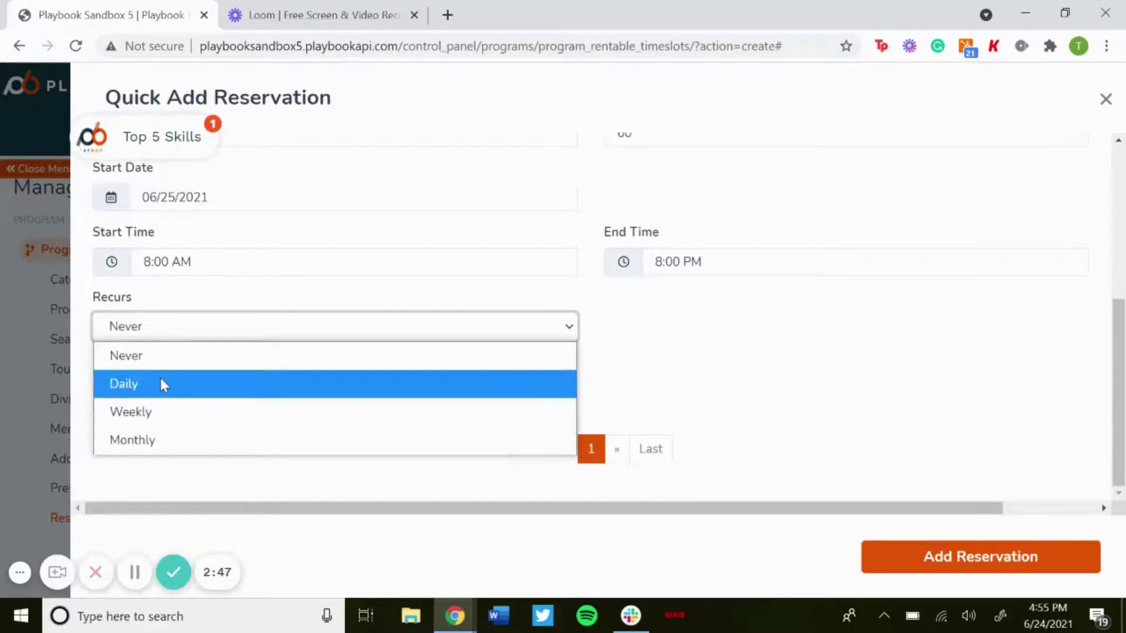
pyautogui.click(158, 360)
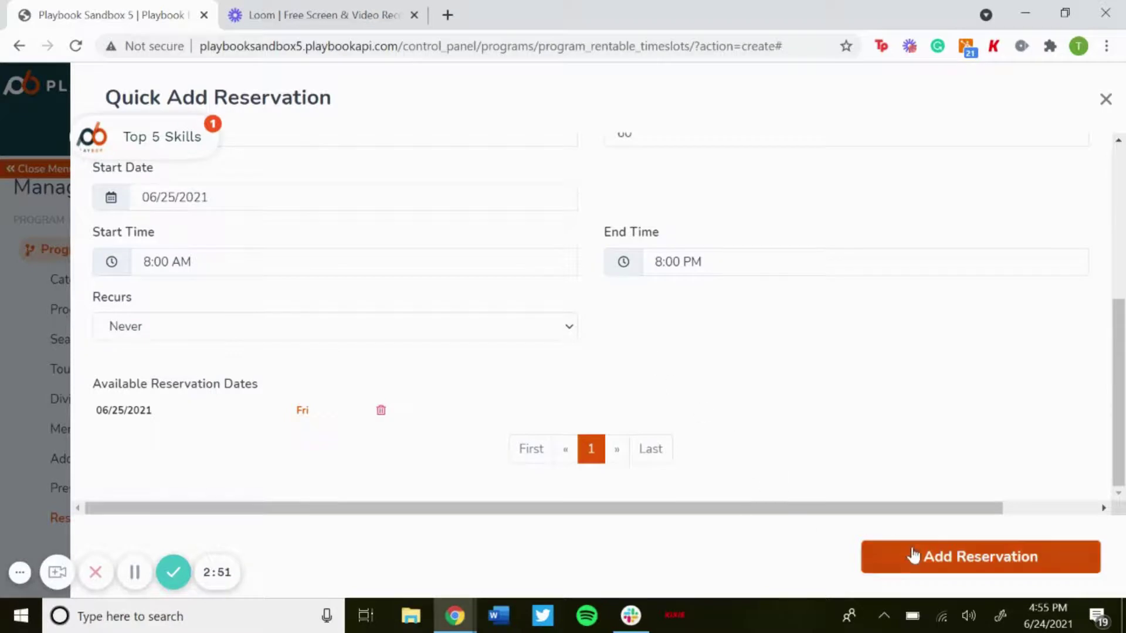
# Submit the reservation despite the overlap warning and collapse the checklist
pyautogui.click(919, 556)
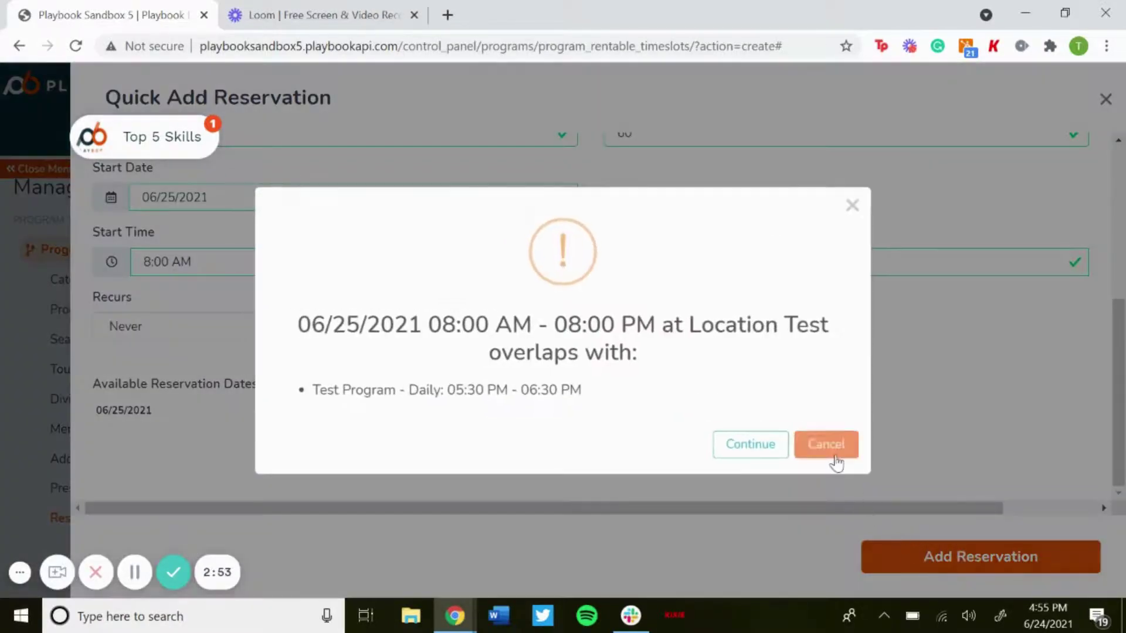
pyautogui.click(759, 447)
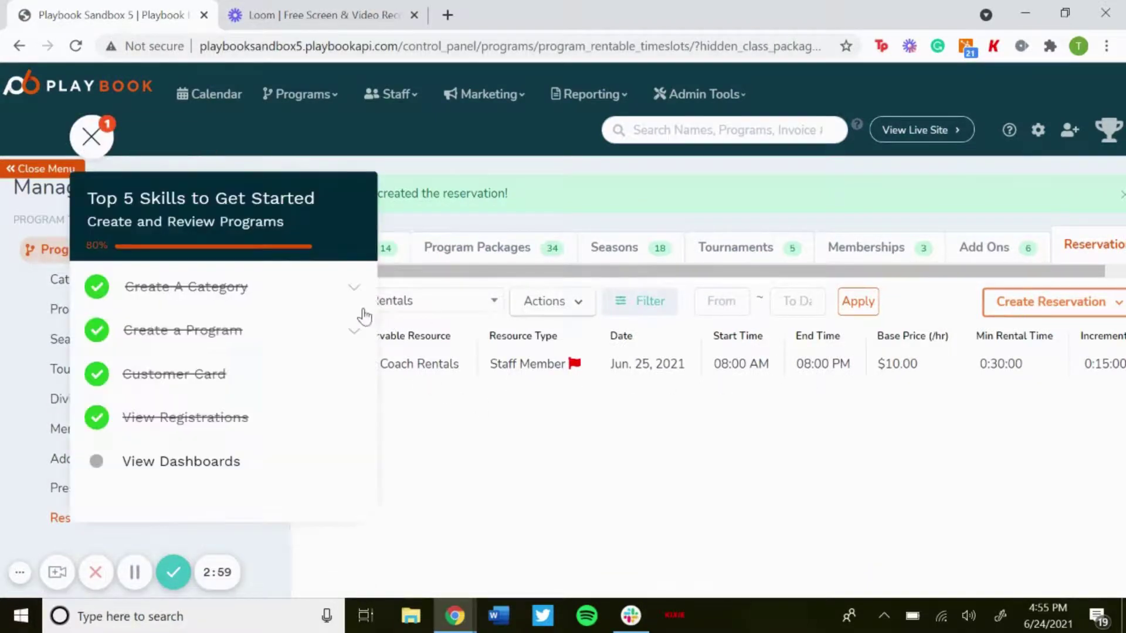
pyautogui.click(102, 153)
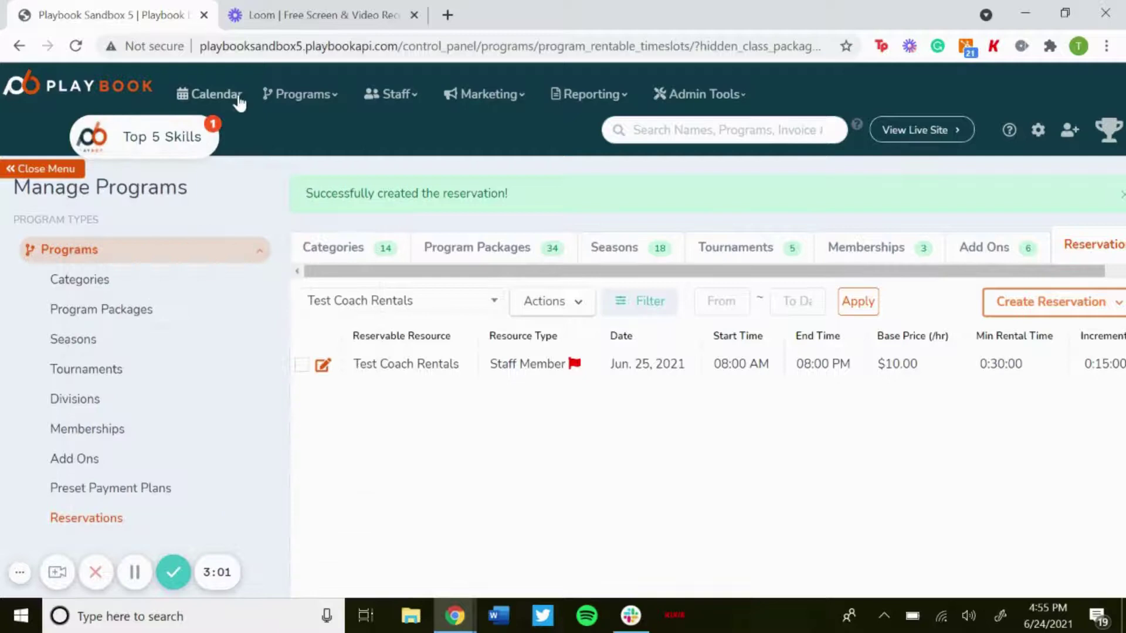
pyautogui.click(287, 98)
# On the live site's Rentals view, bring up Test Coach's weekly calendar
pyautogui.click(293, 180)
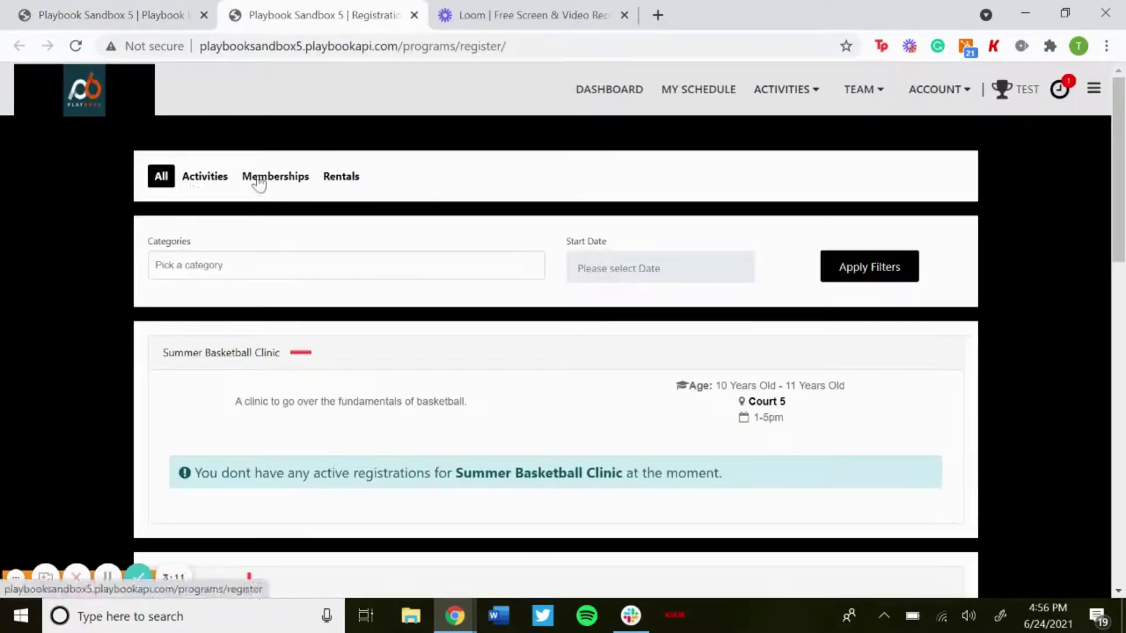
pyautogui.click(342, 178)
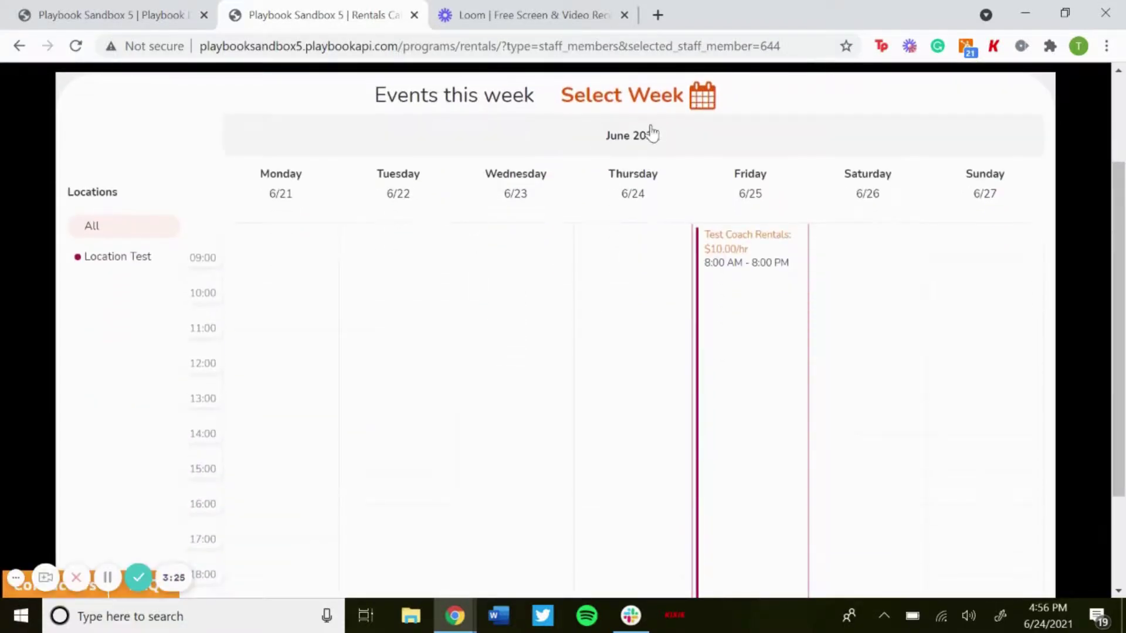
pyautogui.scroll(-1, 596, 350)
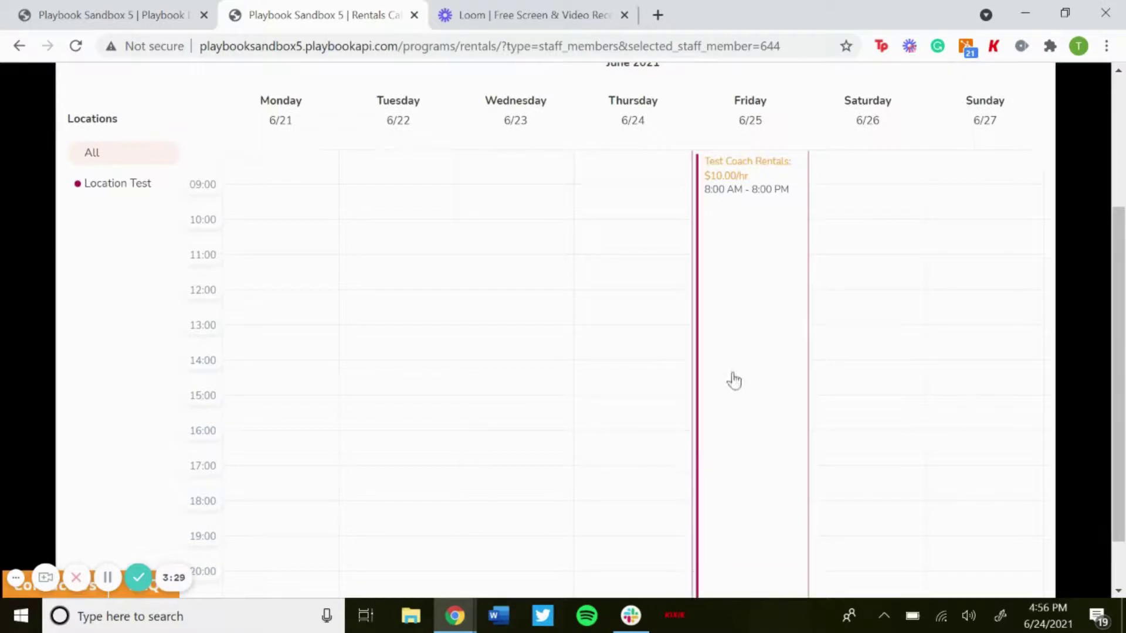
# Register for the Friday rental with a 1 h duration at 09:30–10:30 AM and continue
pyautogui.click(738, 174)
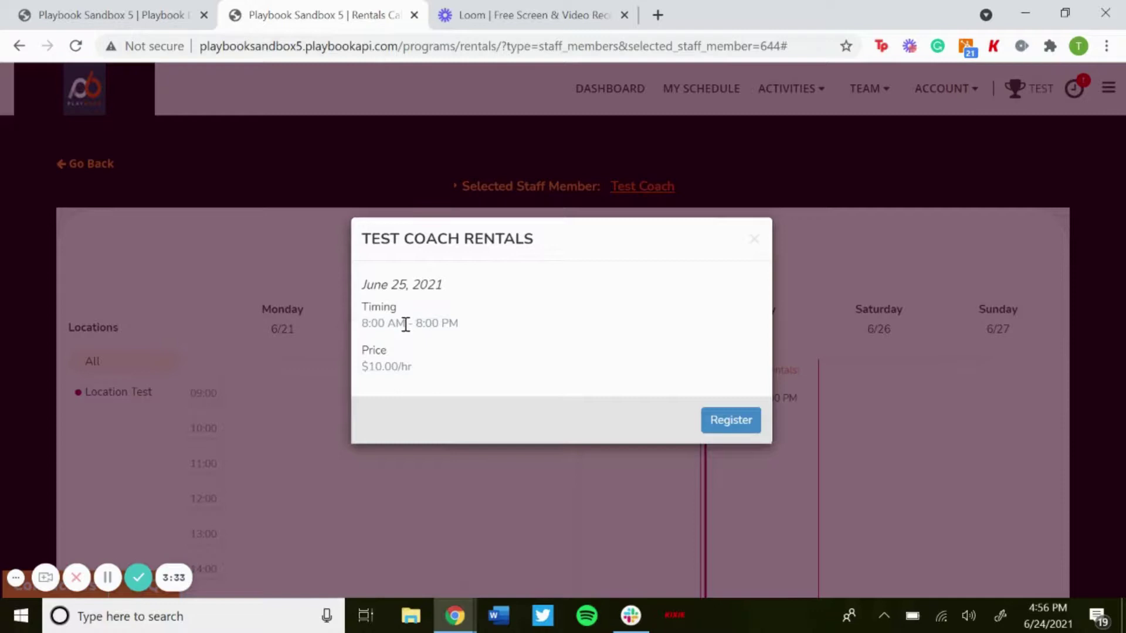
pyautogui.click(735, 428)
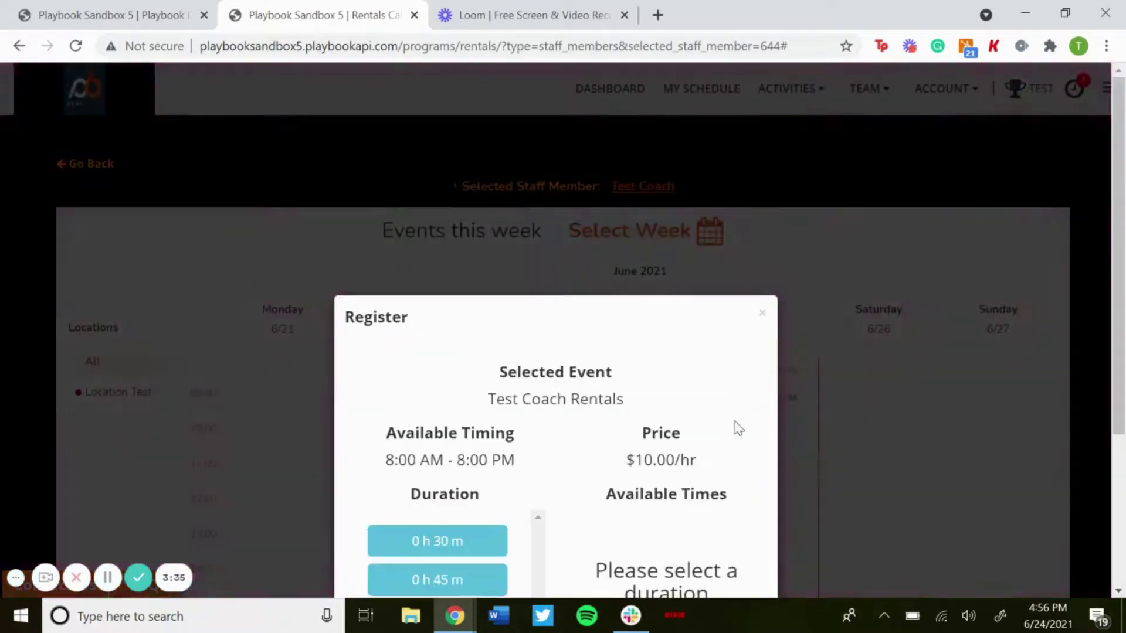
pyautogui.scroll(-3, 478, 451)
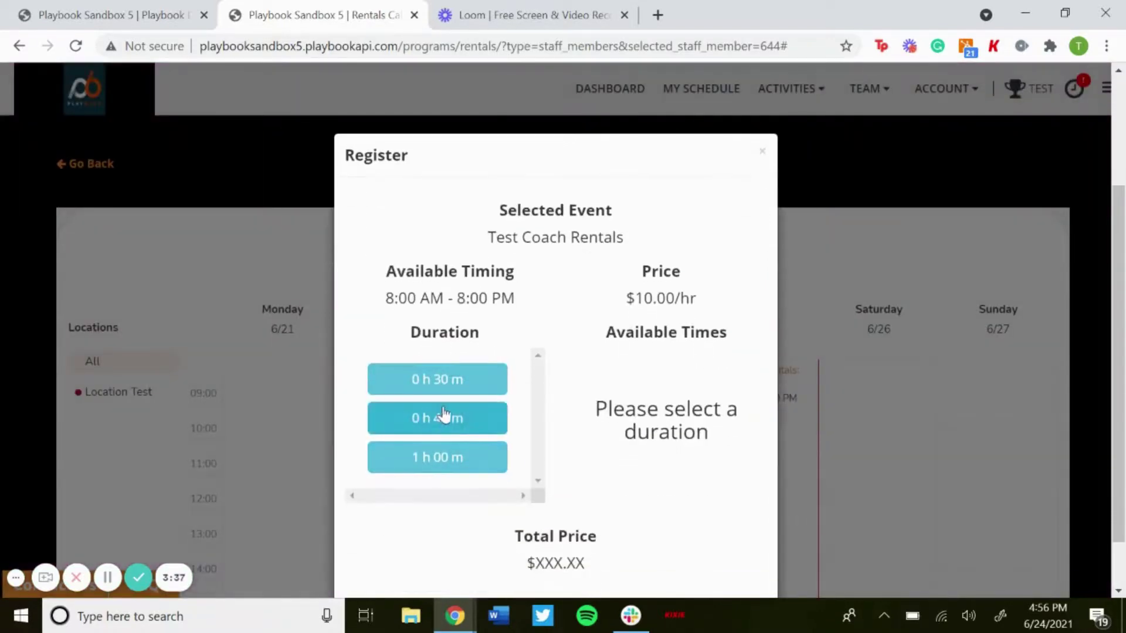
pyautogui.scroll(-1, 445, 414)
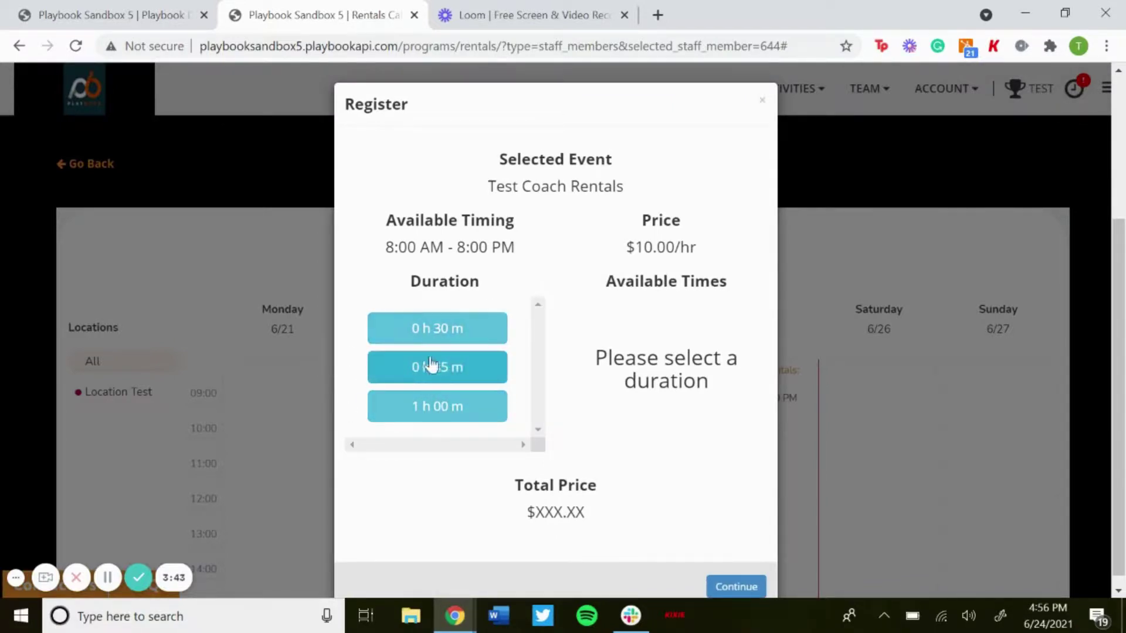
pyautogui.click(437, 406)
pyautogui.scroll(-2, 584, 369)
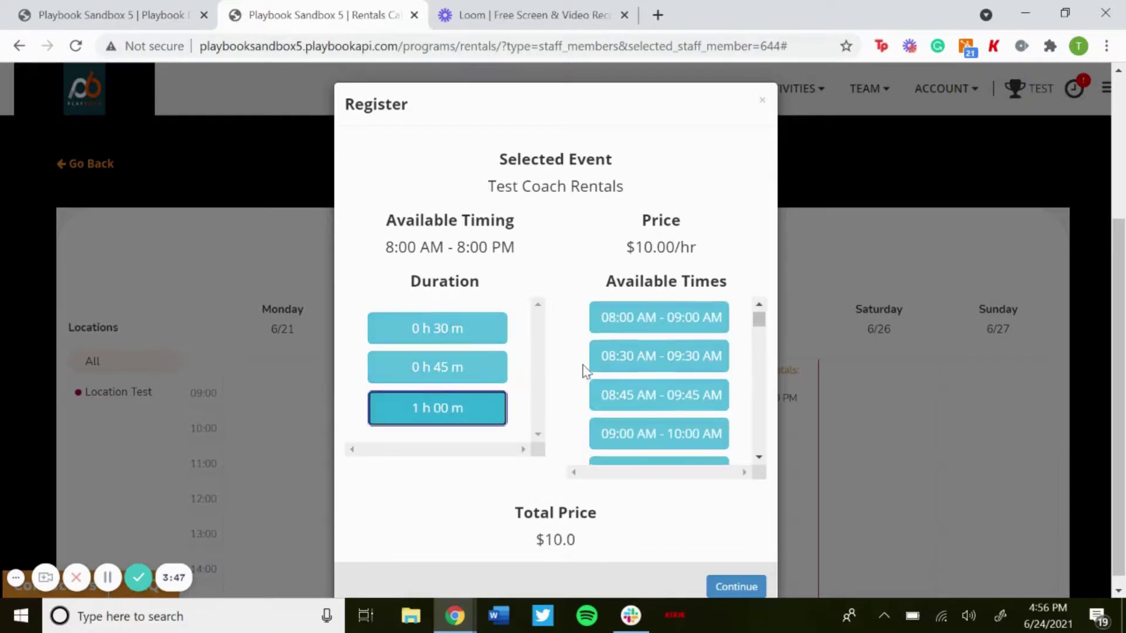
pyautogui.scroll(-1, 664, 409)
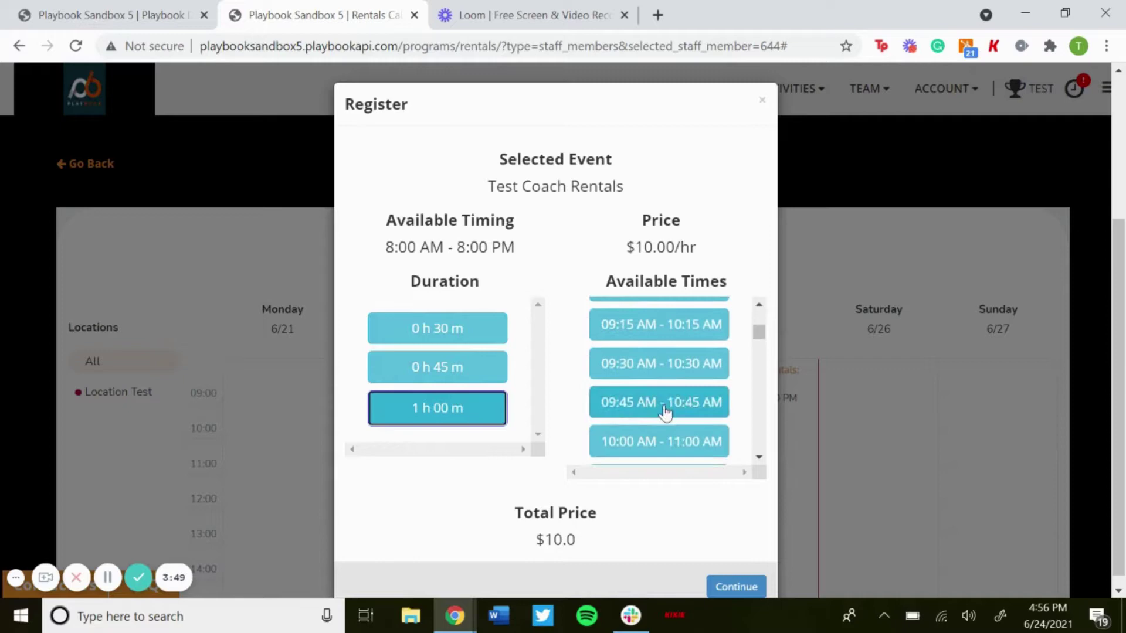
pyautogui.click(651, 372)
pyautogui.scroll(-1, 663, 508)
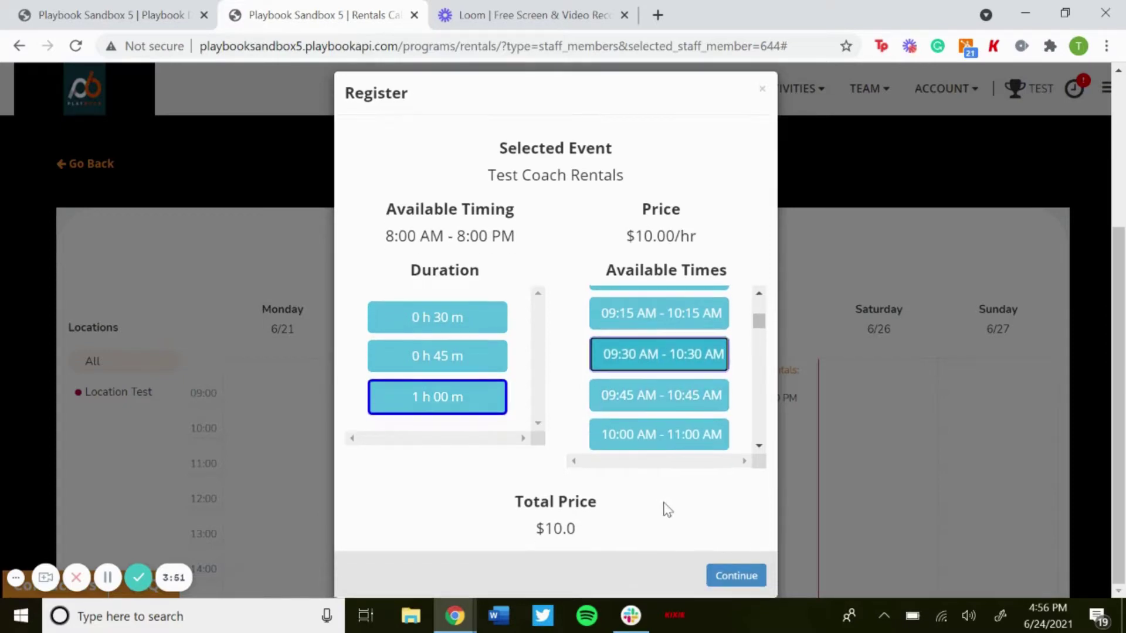
pyautogui.click(723, 572)
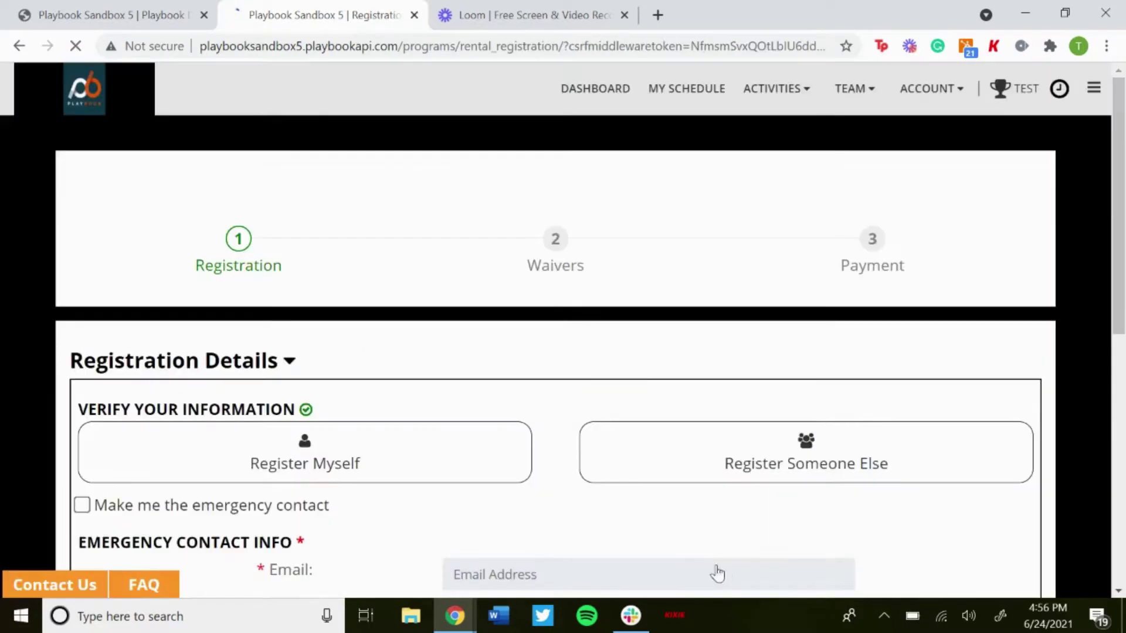